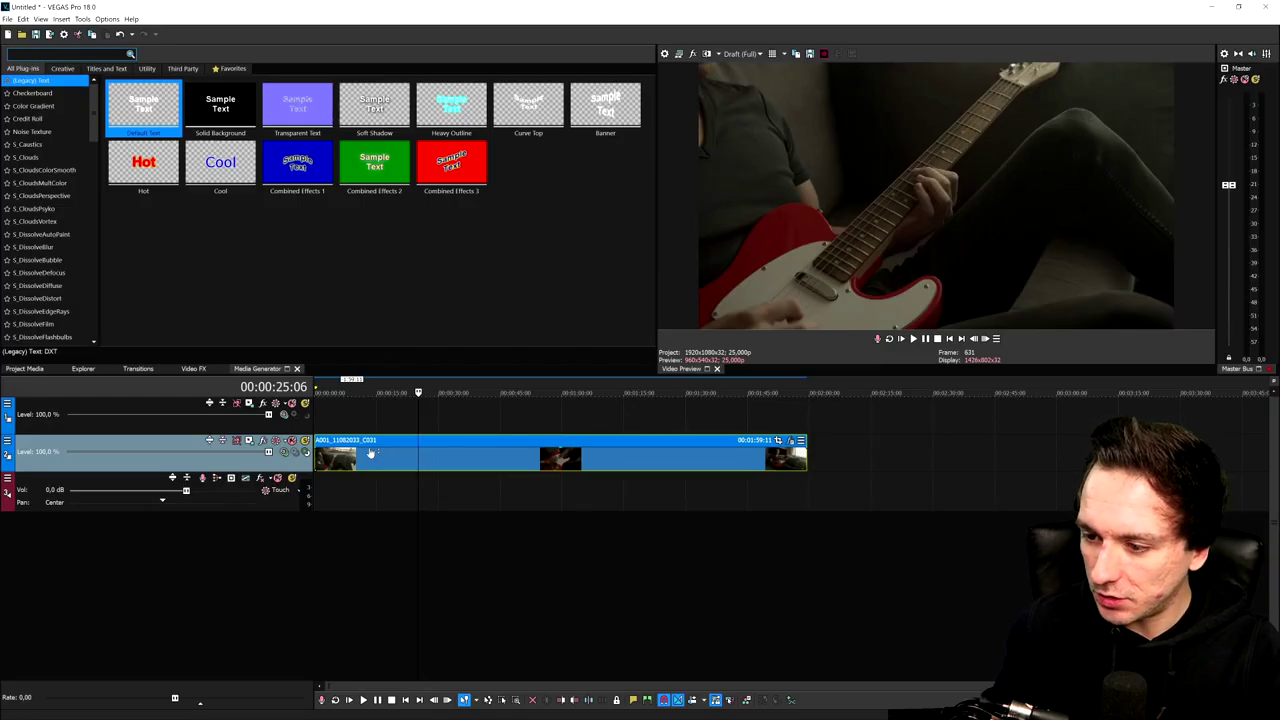
Scrub through the clip and park the playhead at 00:00:19:06 on the guitar close-up.
{"action": "left_click", "coordinate": [372, 456]}
{"action": "left_click", "coordinate": [383, 460]}
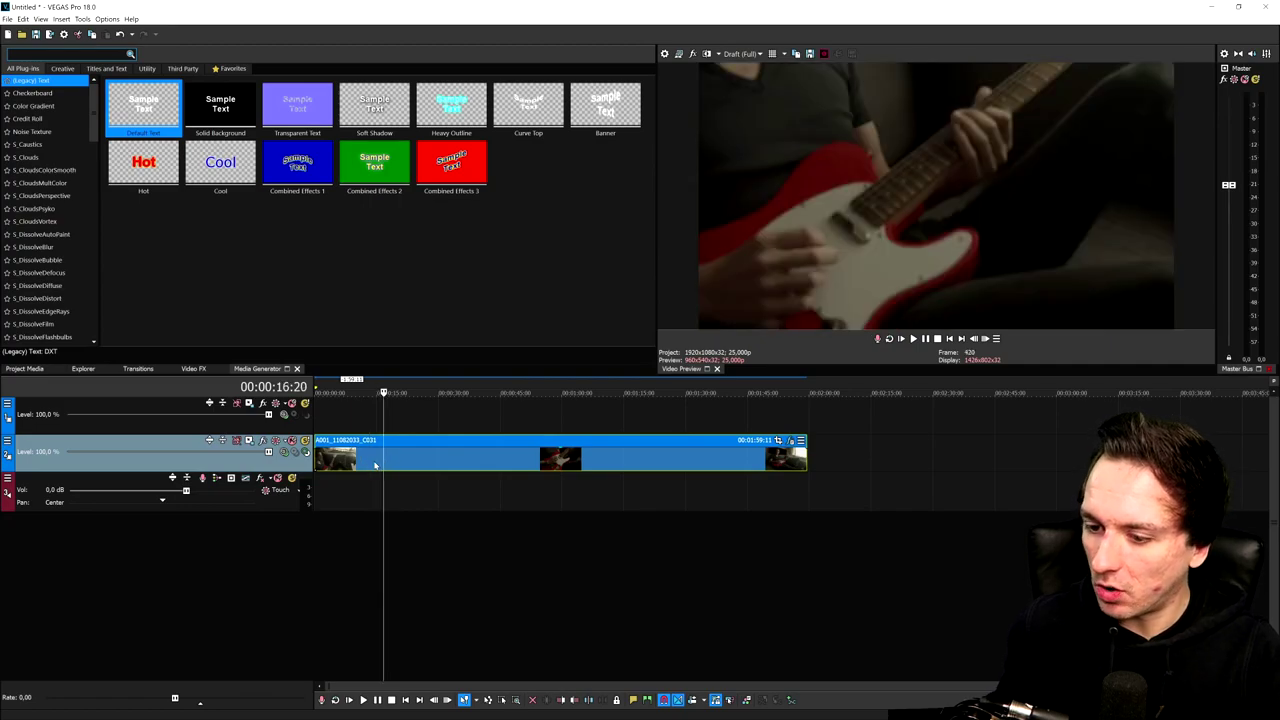
{"action": "left_click", "coordinate": [375, 465]}
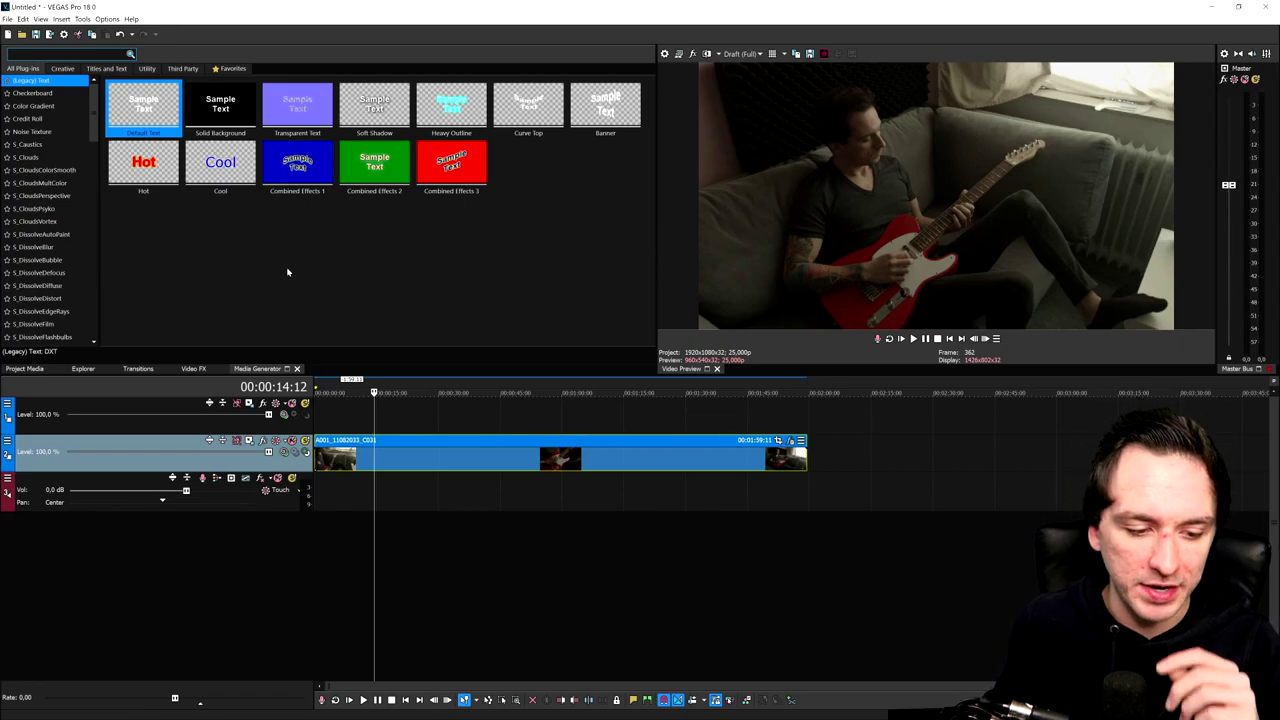
{"action": "left_click", "coordinate": [457, 451]}
{"action": "left_click", "coordinate": [403, 451]}
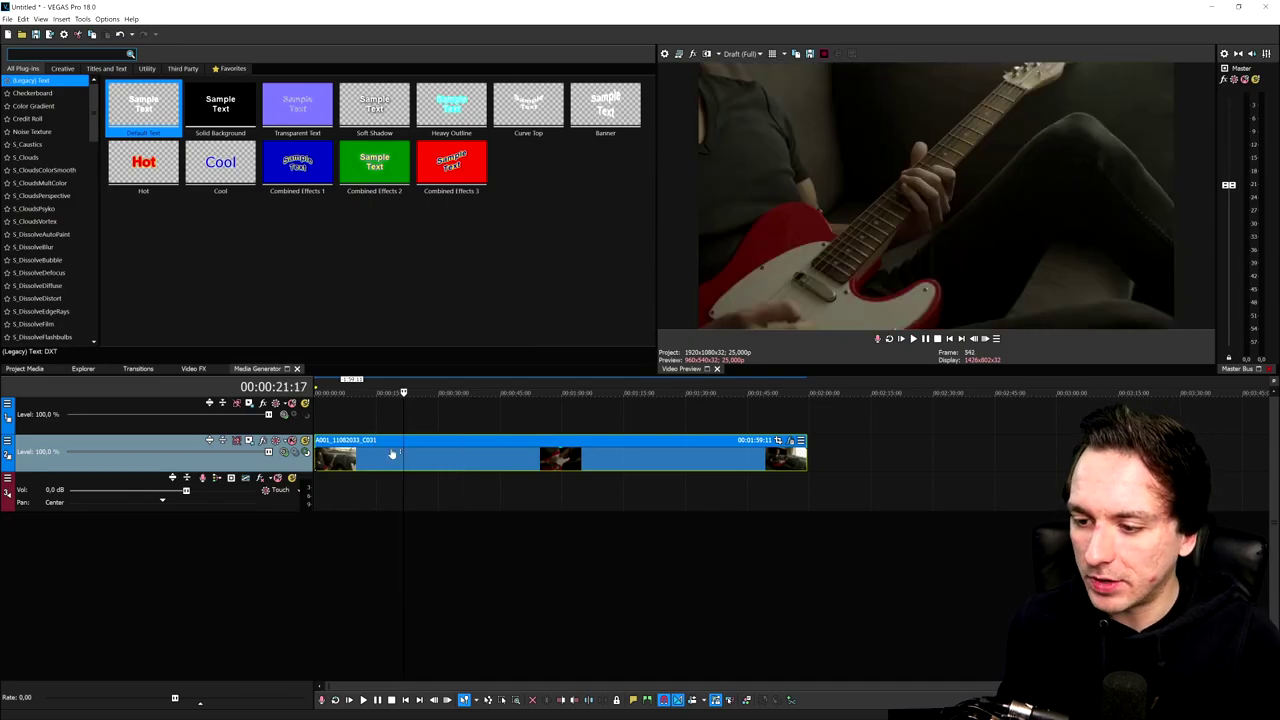
{"action": "left_click", "coordinate": [342, 458]}
{"action": "left_click", "coordinate": [394, 460]}
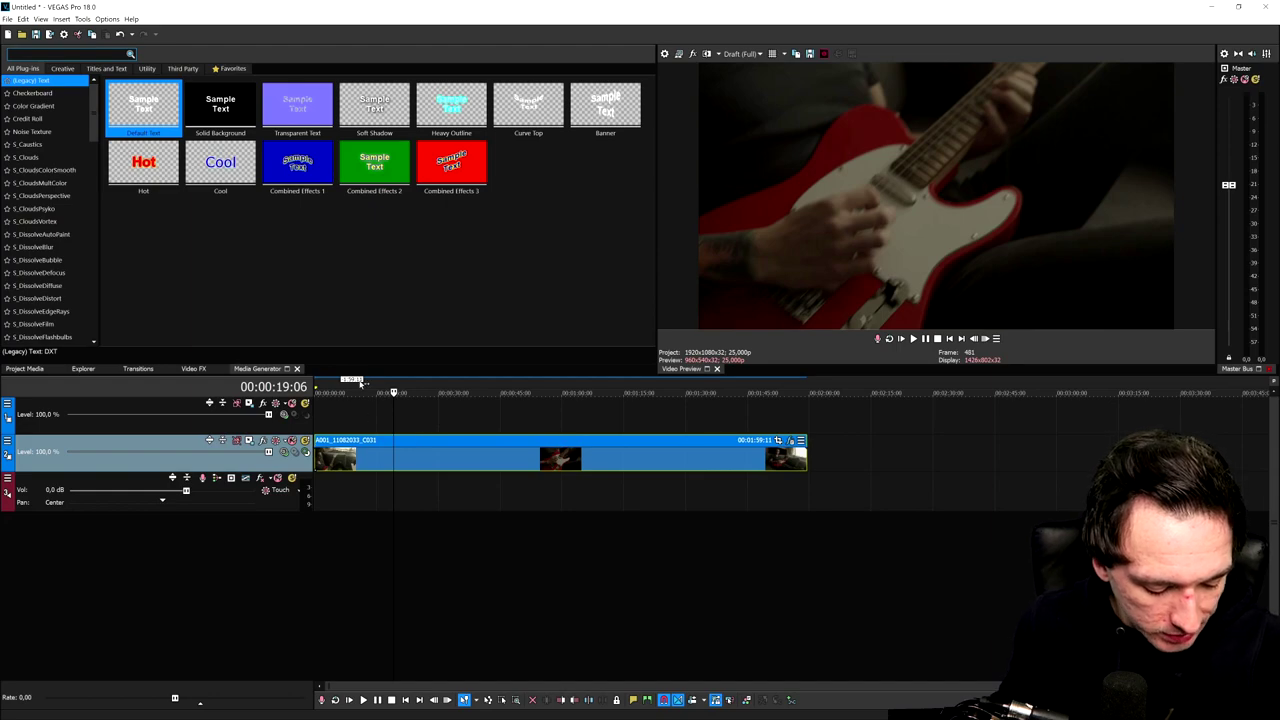
Copy the guitar clip and paste it at the start of the empty top track.
{"action": "right_click", "coordinate": [410, 459]}
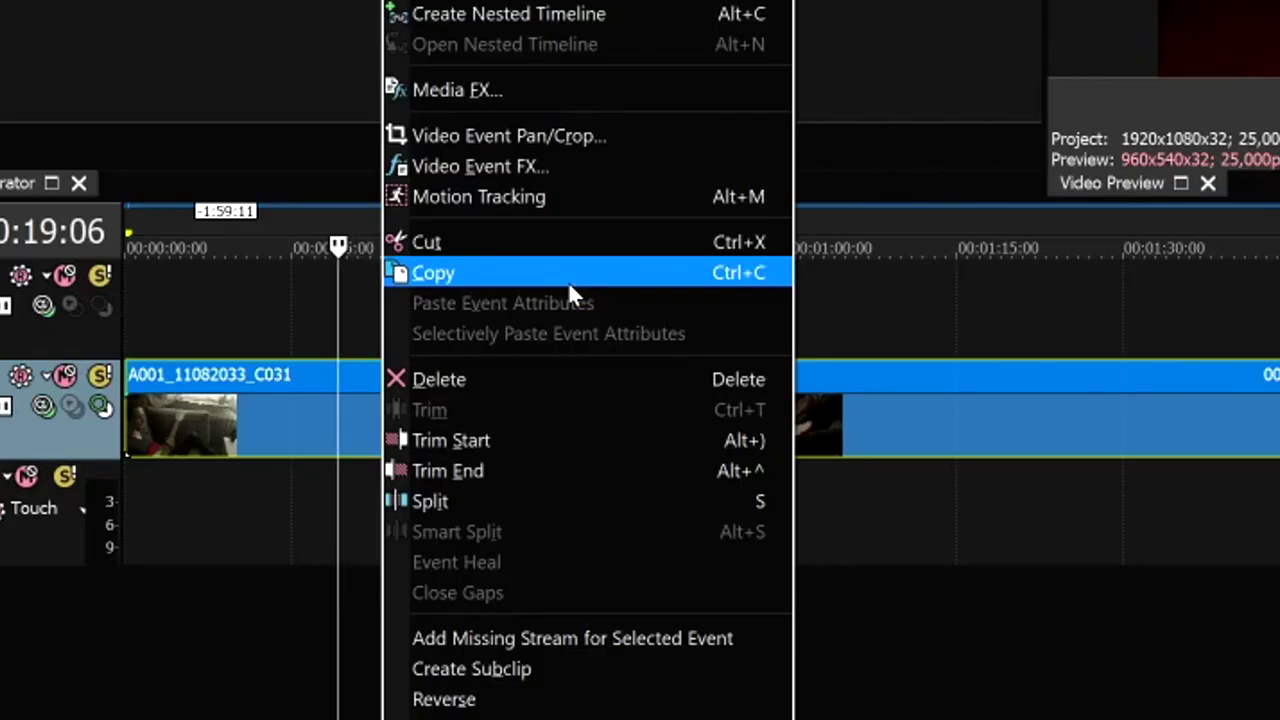
{"action": "left_click", "coordinate": [568, 281]}
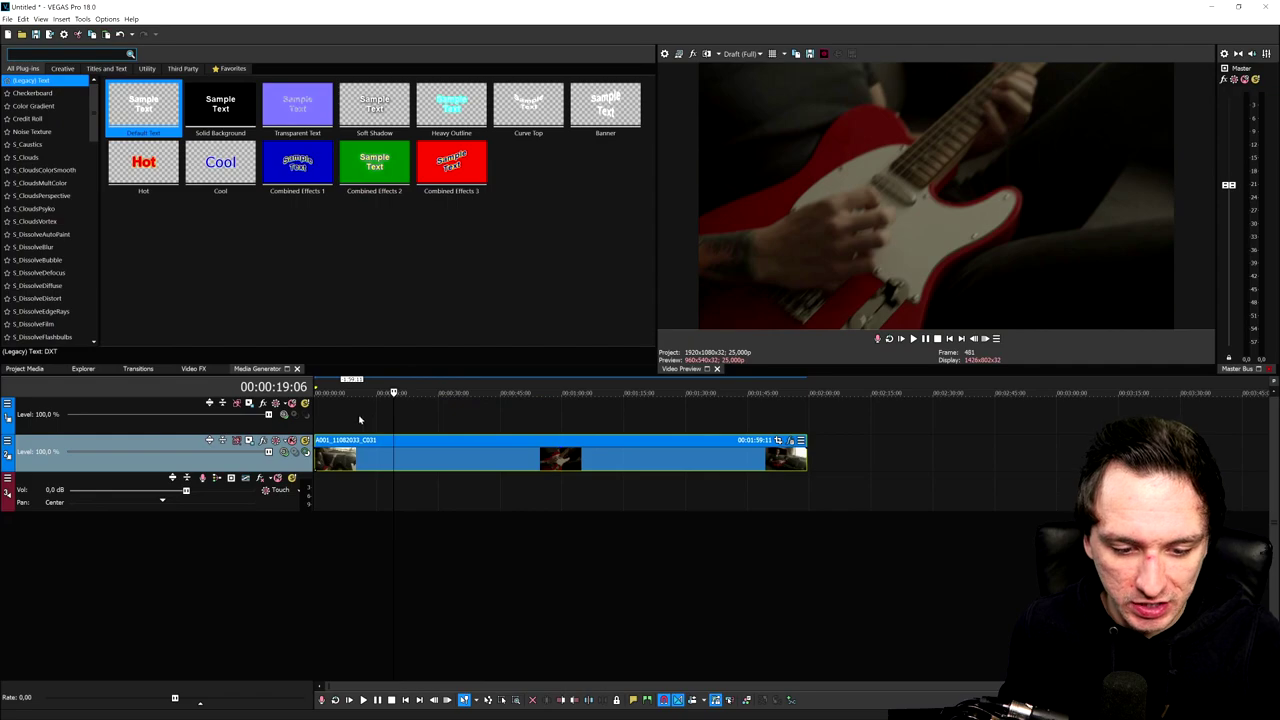
{"action": "left_click", "coordinate": [330, 418]}
{"action": "key", "text": "ctrl+v"}
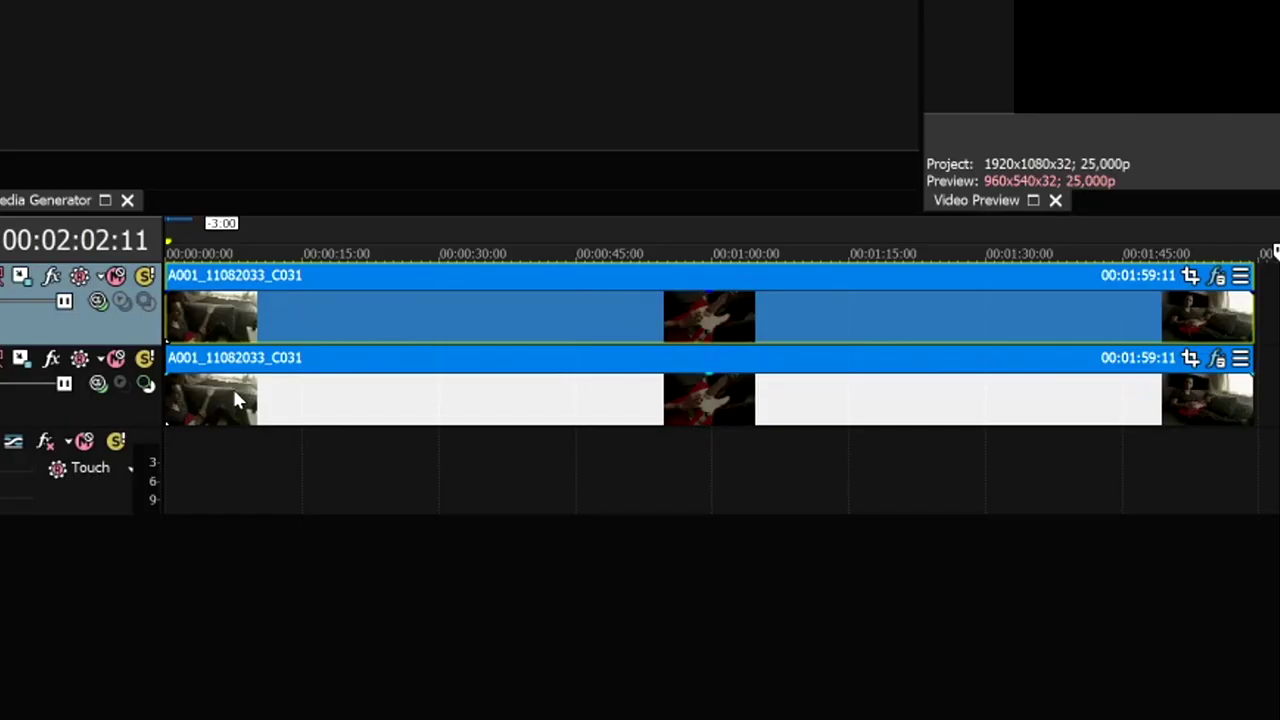
Select the stacked upper and lower guitar clips and choose an action from the top clip's context menu.
{"action": "left_click", "coordinate": [308, 418]}
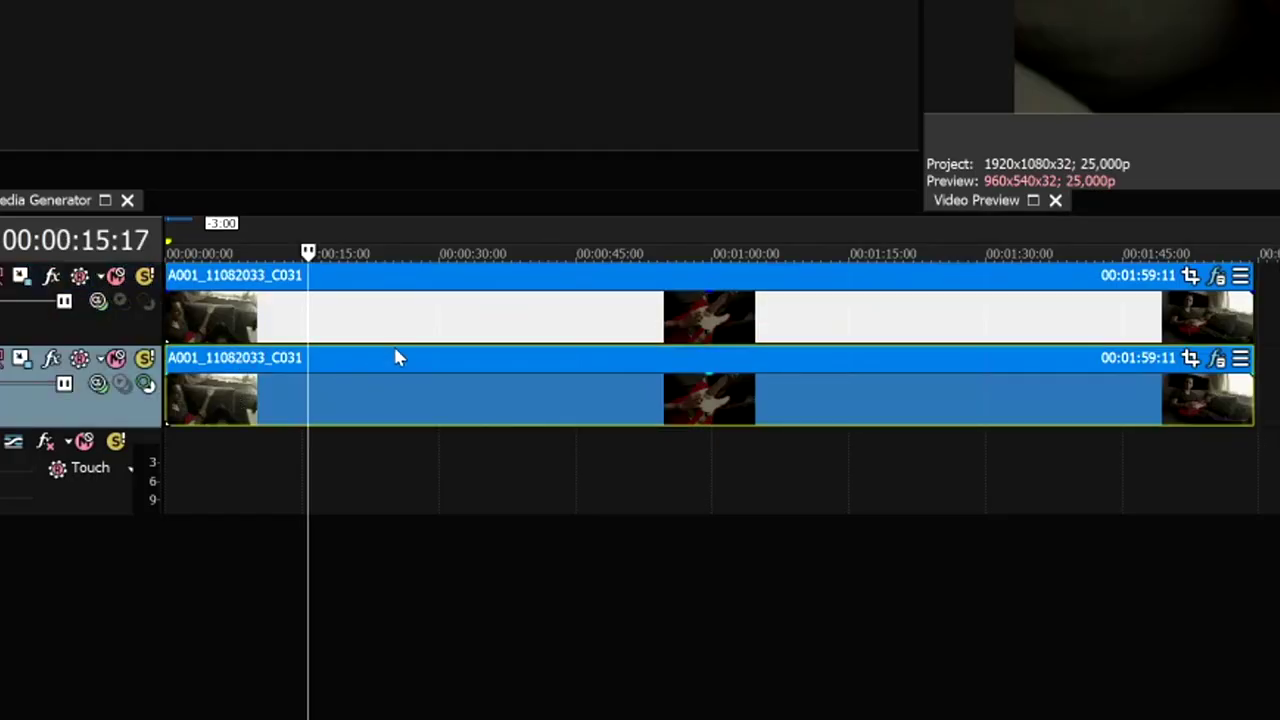
{"action": "left_click", "coordinate": [395, 355]}
{"action": "left_click", "coordinate": [775, 350]}
{"action": "left_click", "coordinate": [780, 340]}
{"action": "left_click", "coordinate": [826, 420]}
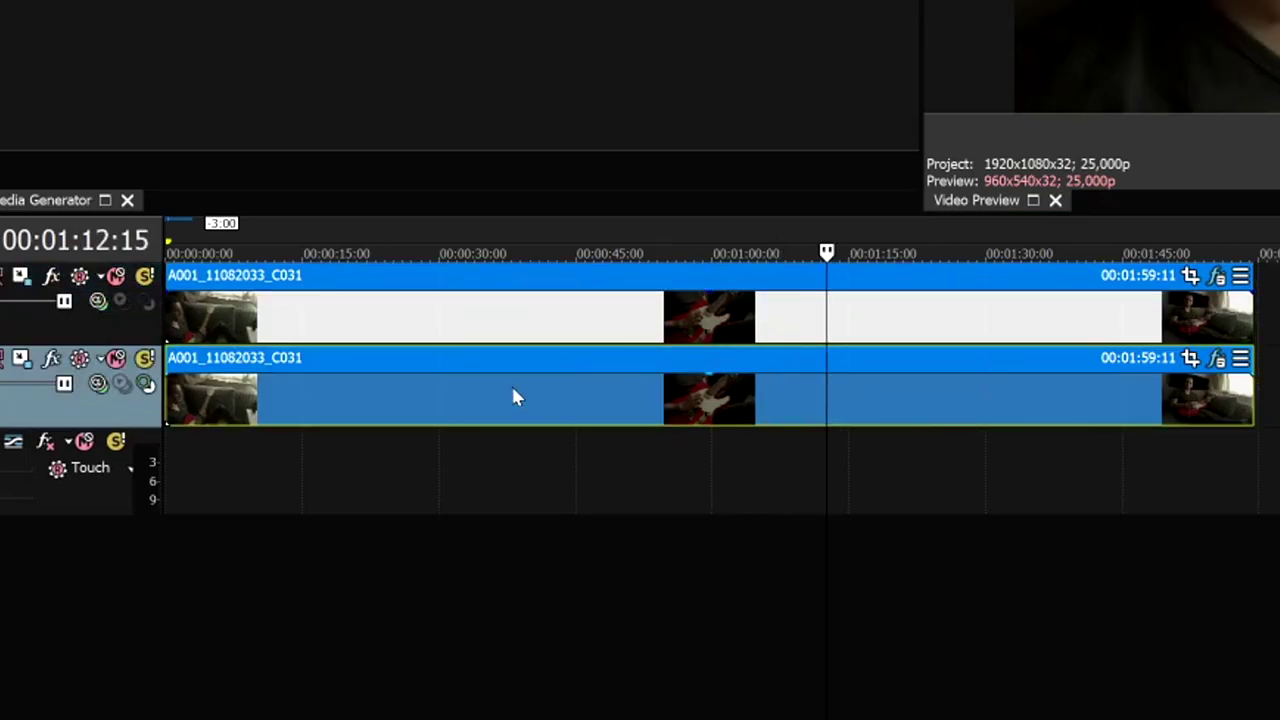
{"action": "left_click", "coordinate": [291, 338]}
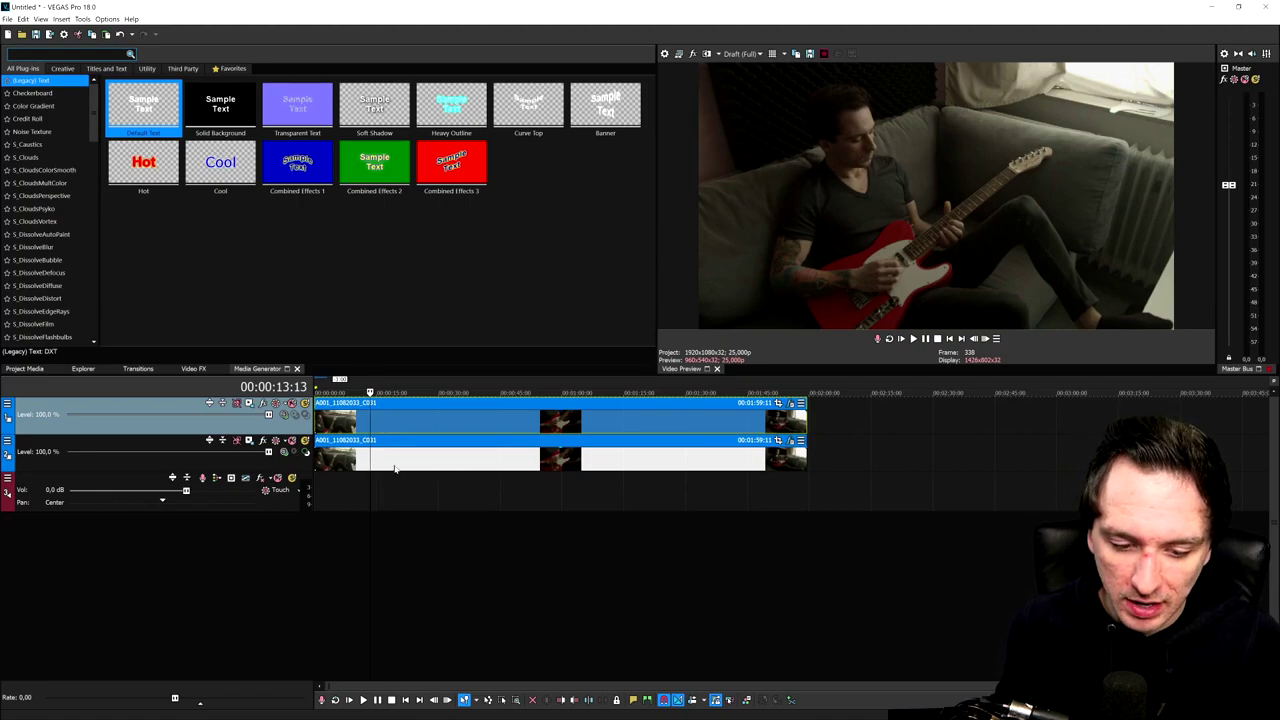
{"action": "left_click", "coordinate": [395, 465]}
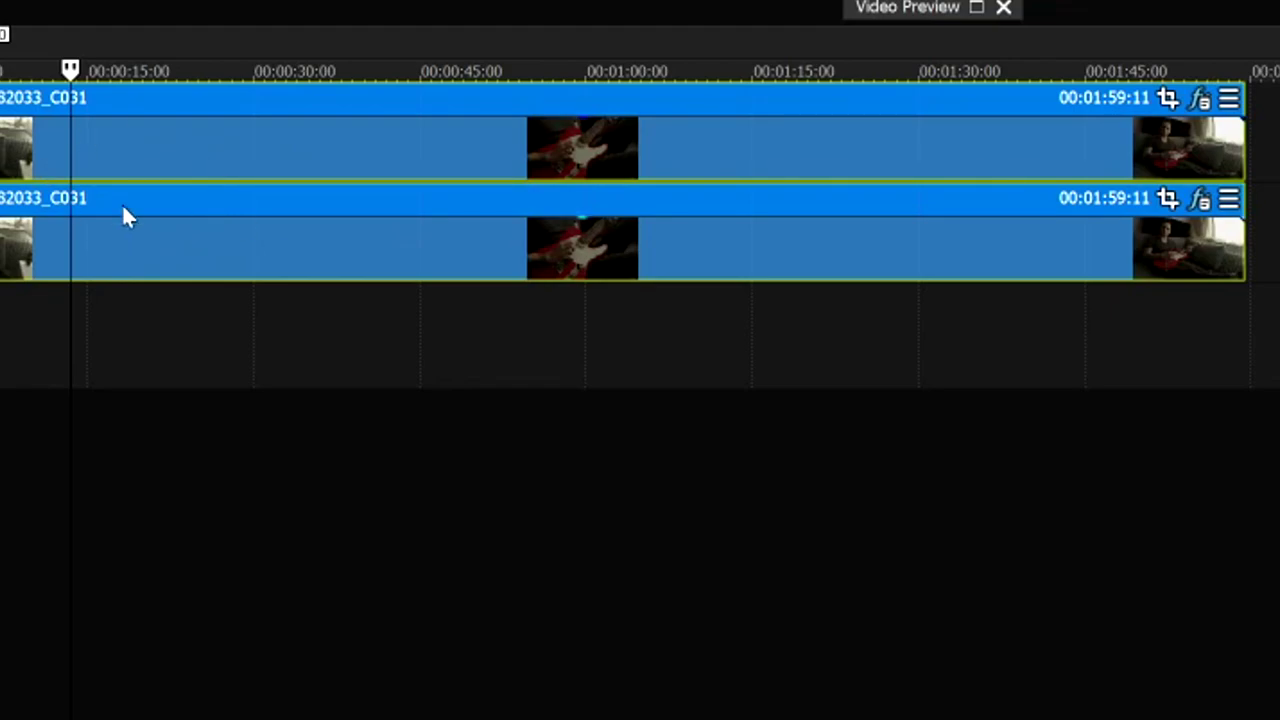
{"action": "right_click", "coordinate": [138, 129]}
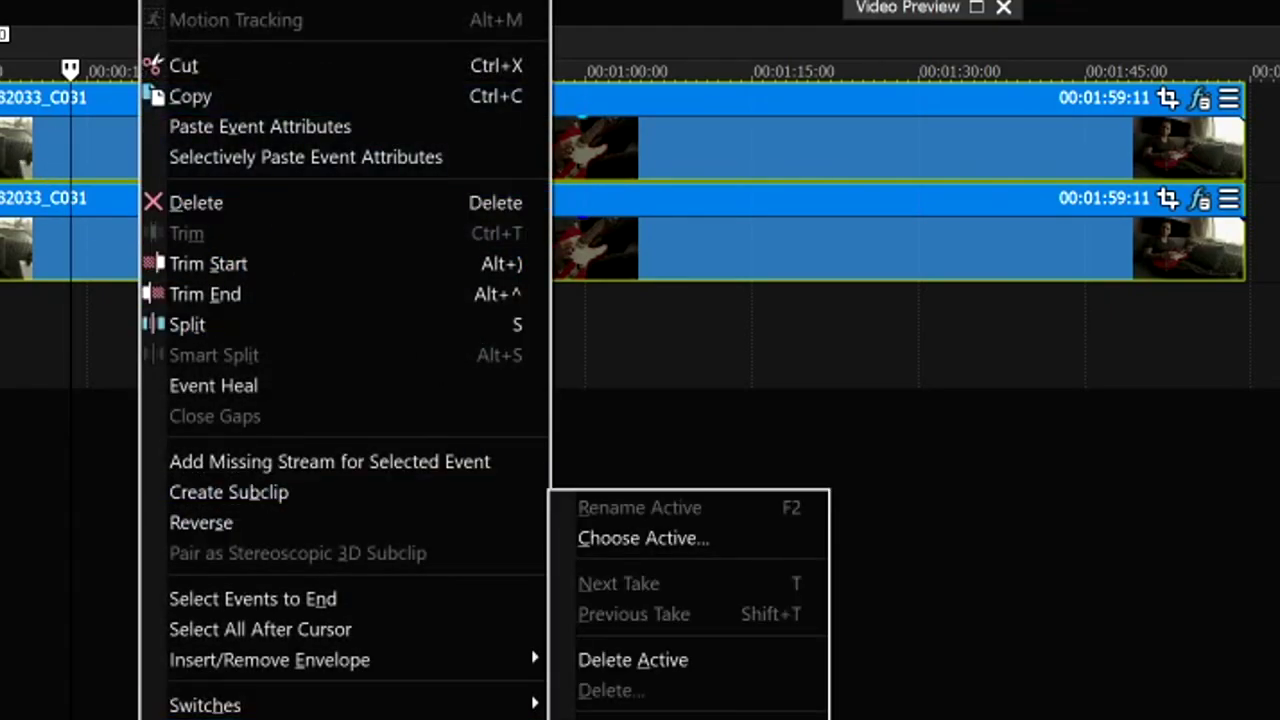
{"action": "left_click", "coordinate": [749, 549]}
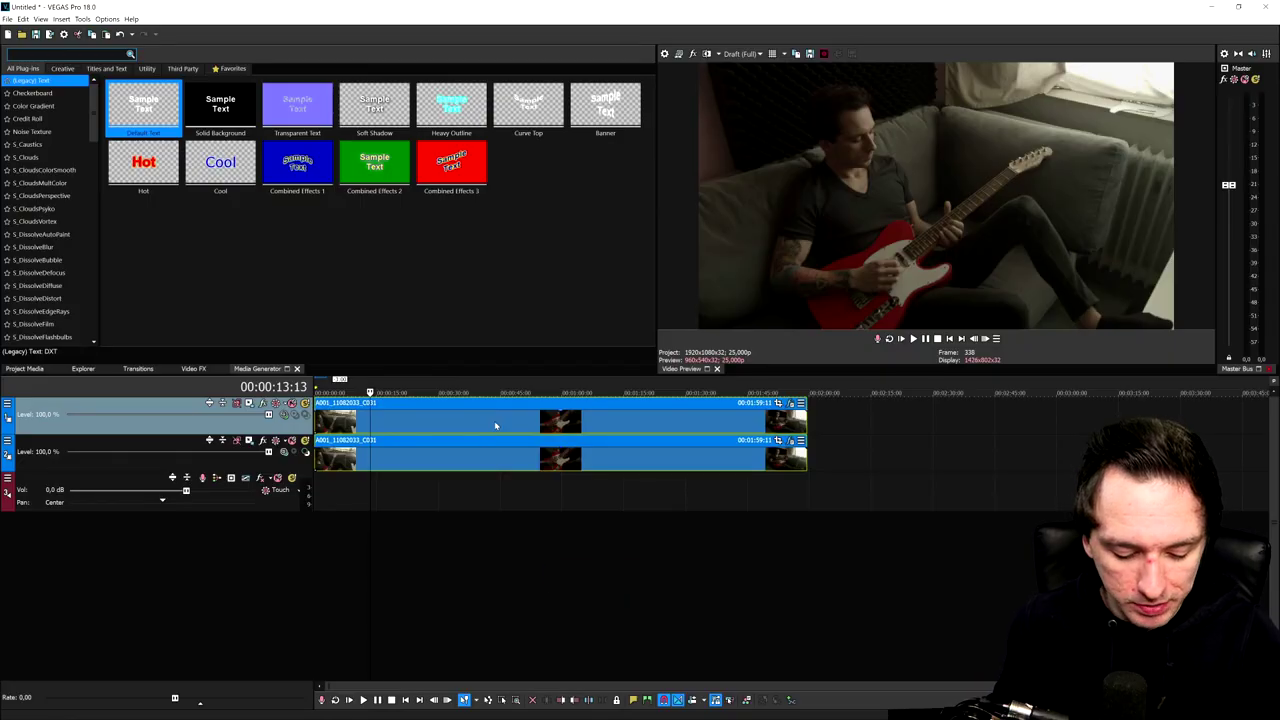
{"action": "left_click", "coordinate": [440, 482]}
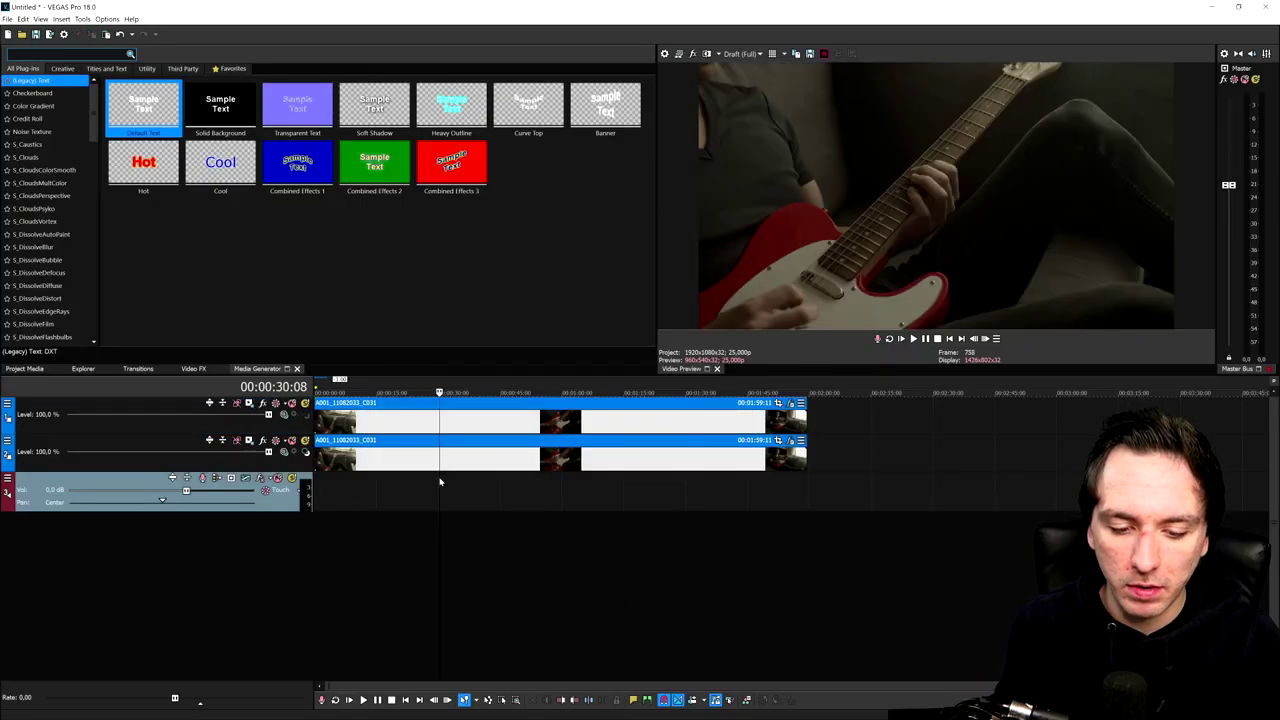
{"action": "left_click_drag", "start_coordinate": [491, 426], "coordinate": [588, 432]}
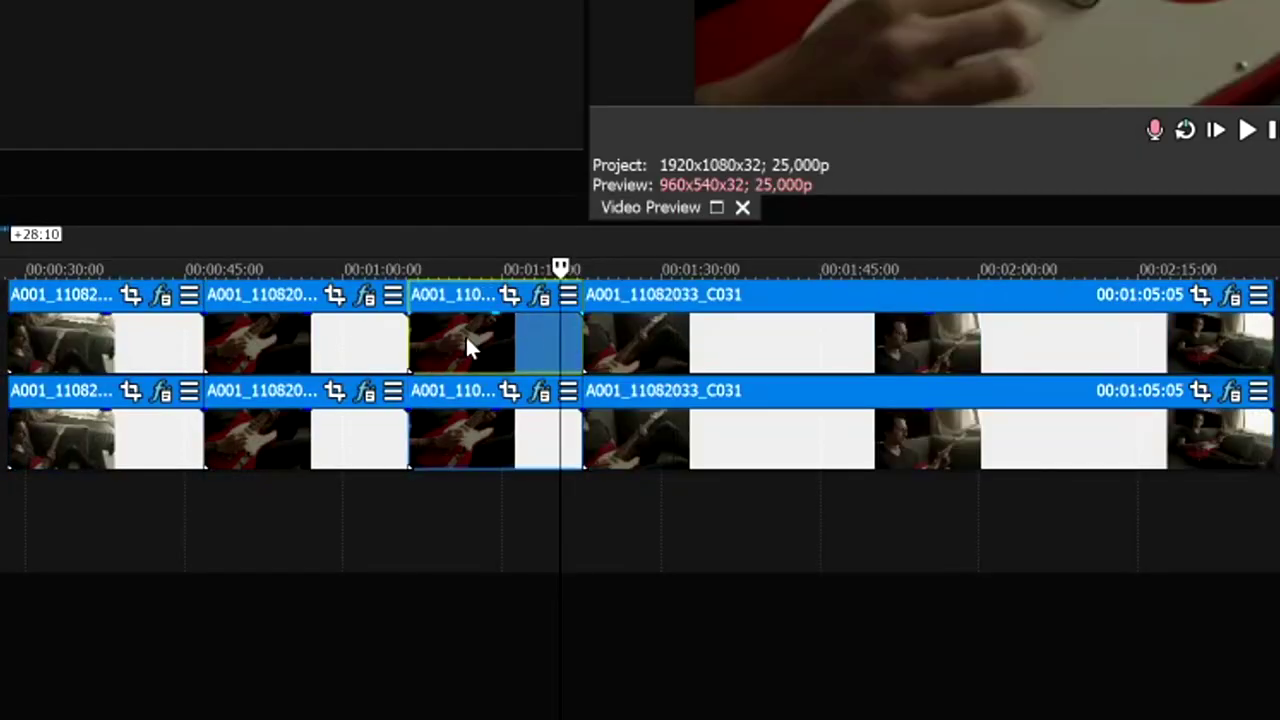
{"action": "left_click", "coordinate": [613, 419]}
{"action": "left_click", "coordinate": [672, 342]}
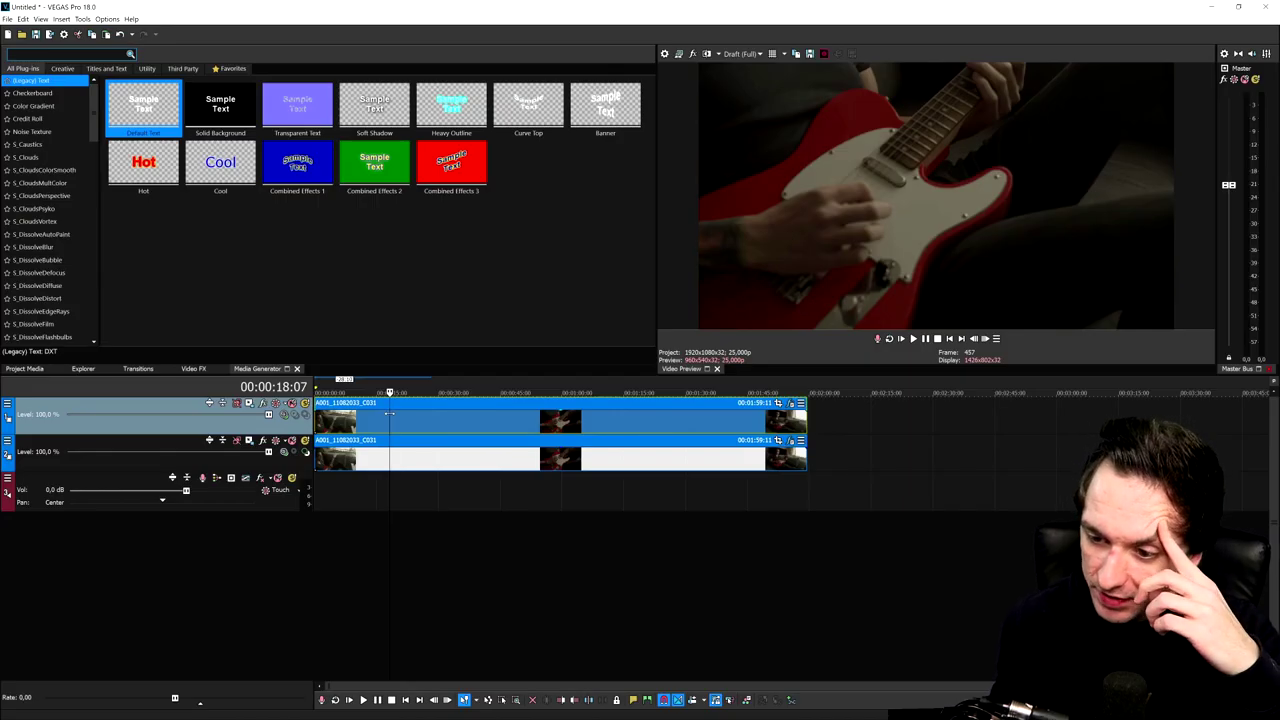
{"action": "left_click", "coordinate": [403, 424]}
{"action": "left_click", "coordinate": [419, 427]}
{"action": "left_click", "coordinate": [354, 425]}
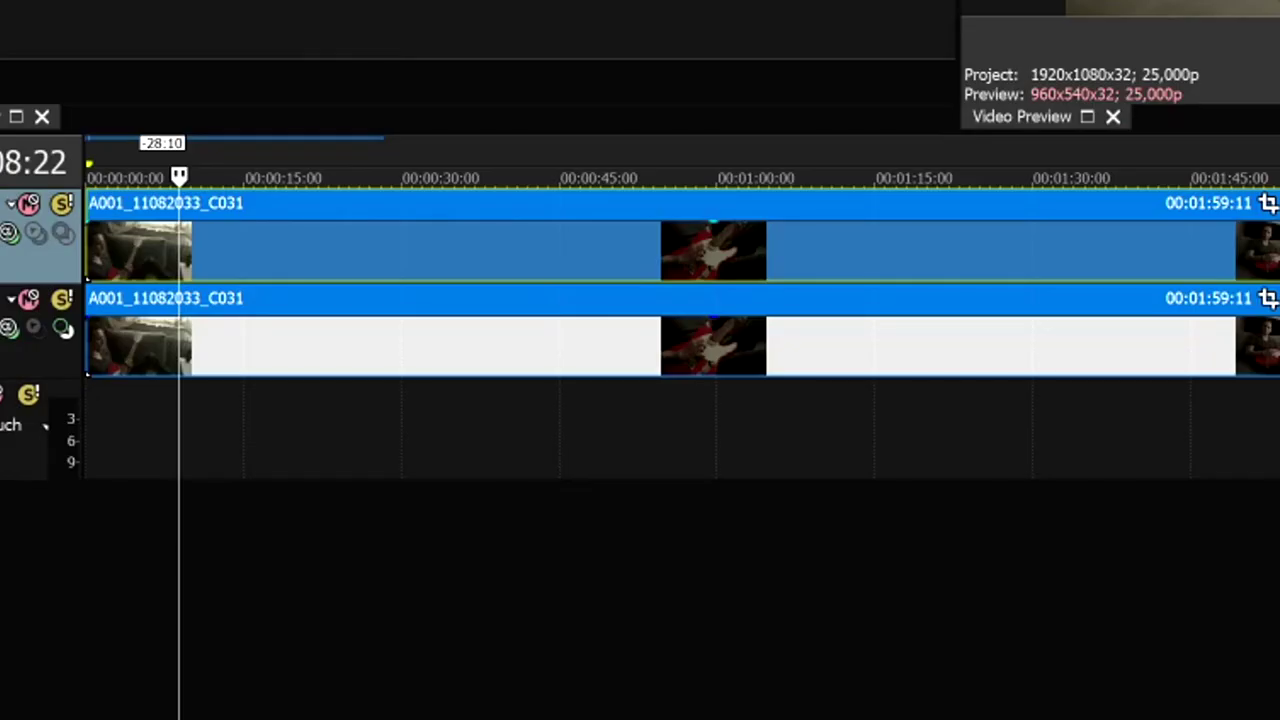
{"action": "left_click", "coordinate": [181, 251]}
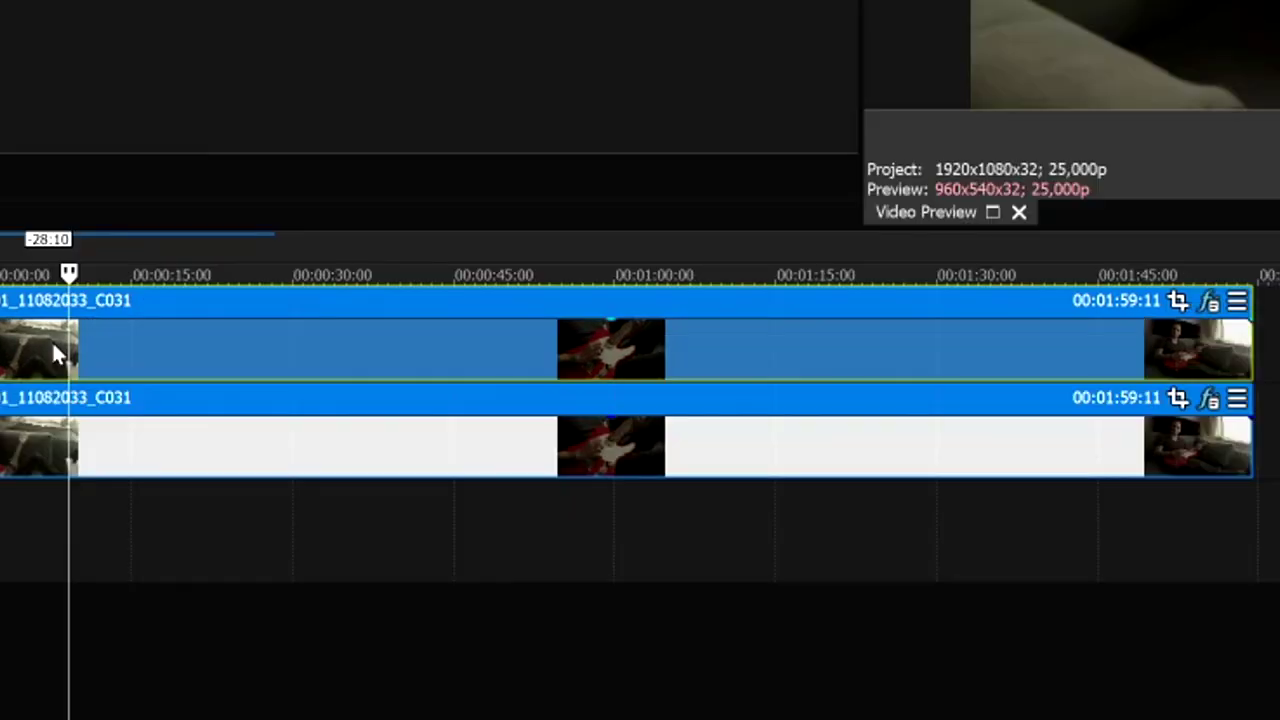
{"action": "left_click", "coordinate": [114, 451]}
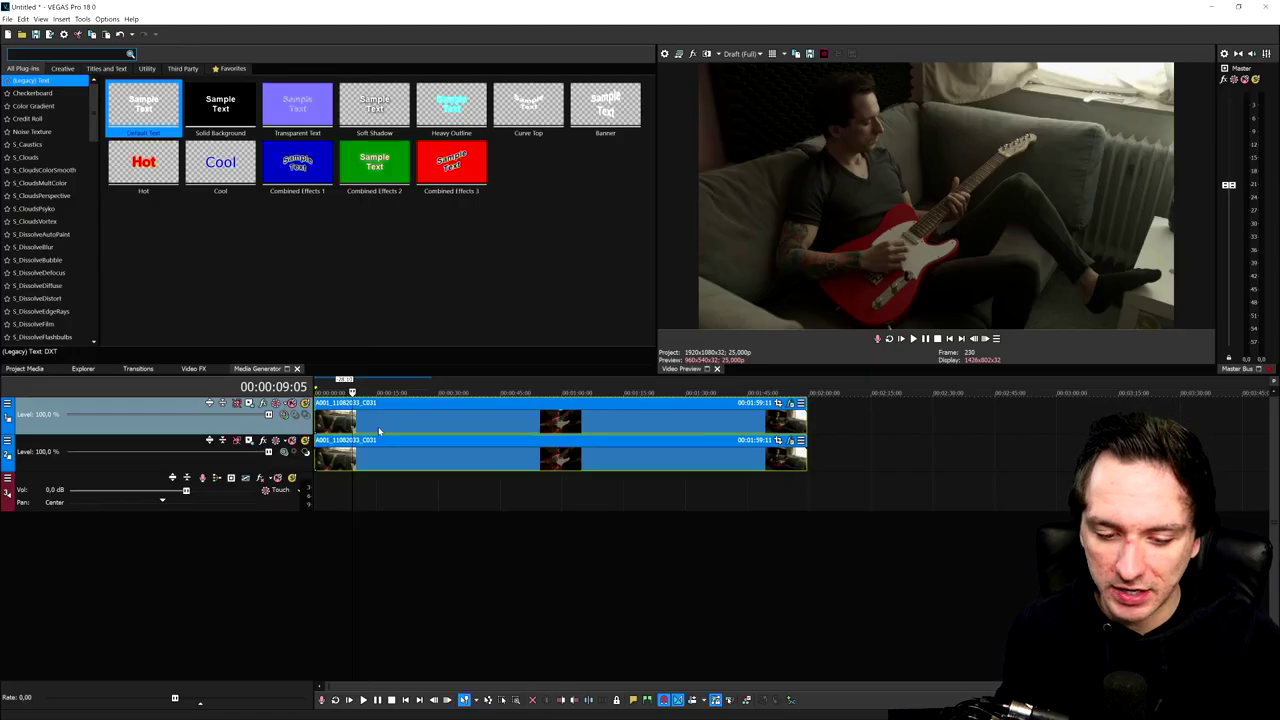
{"action": "left_click", "coordinate": [357, 425]}
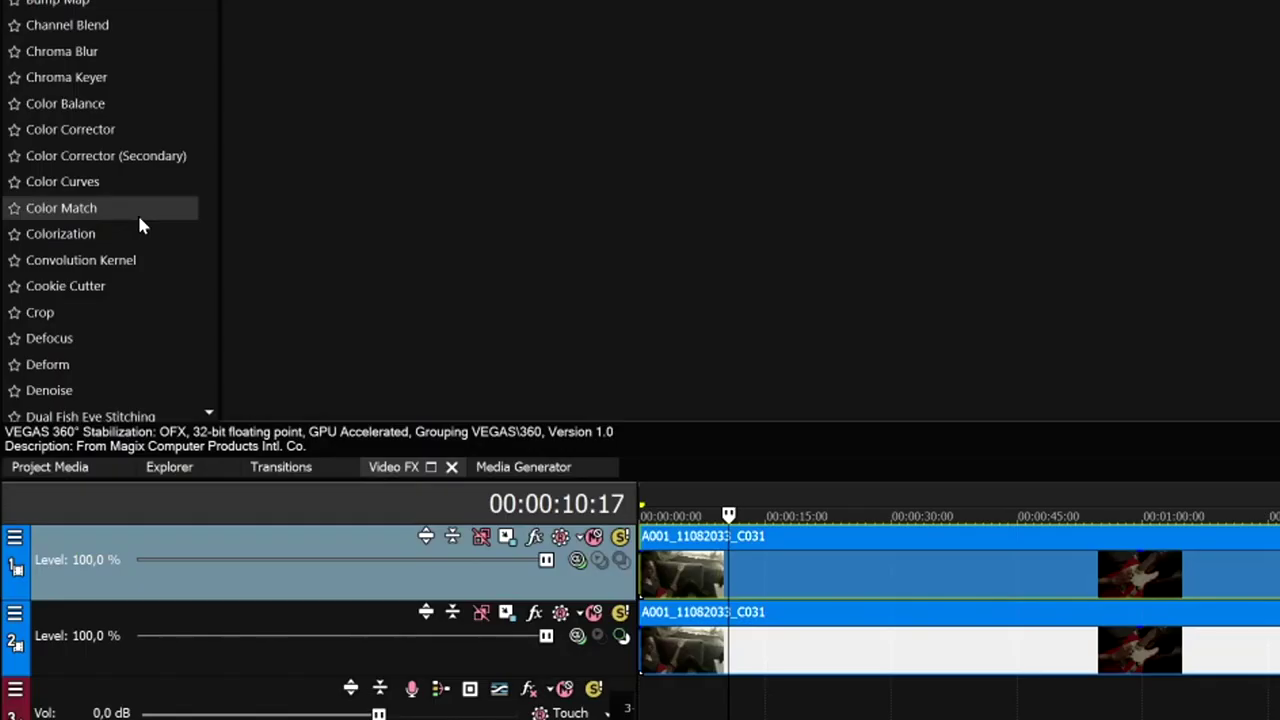
Show the Video FX list and select Cookie Cutter to display its presets, including Circle, Center.
{"action": "left_click", "coordinate": [193, 368]}
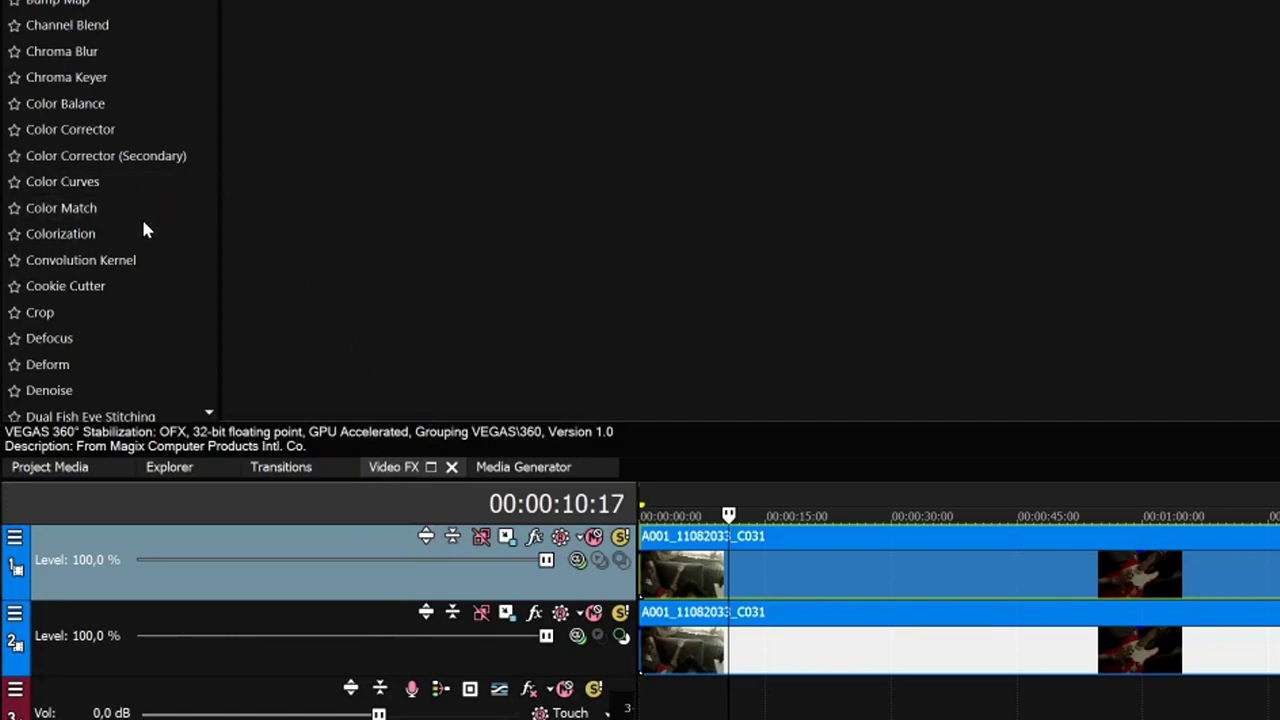
{"action": "left_click", "coordinate": [80, 292]}
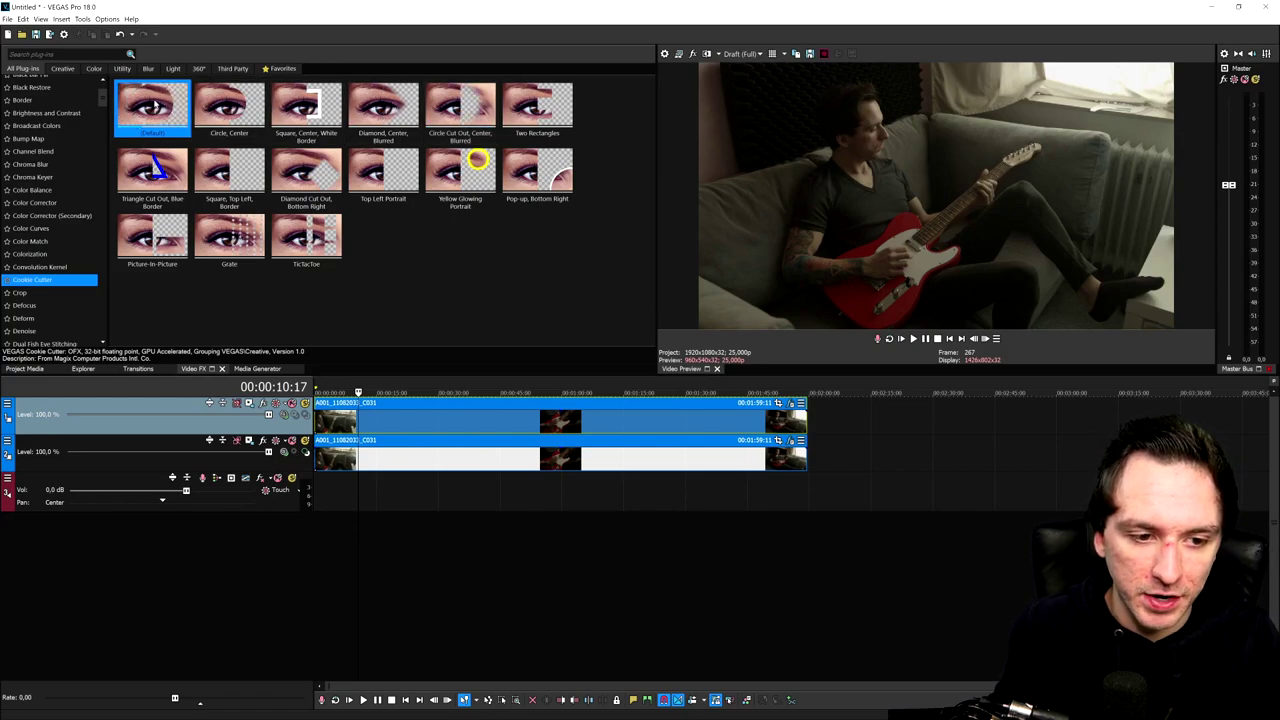
Apply the default Cookie Cutter preset to the top clip and set the lower clip's opacity to 91%.
{"action": "left_click_drag", "start_coordinate": [145, 108], "coordinate": [357, 422]}
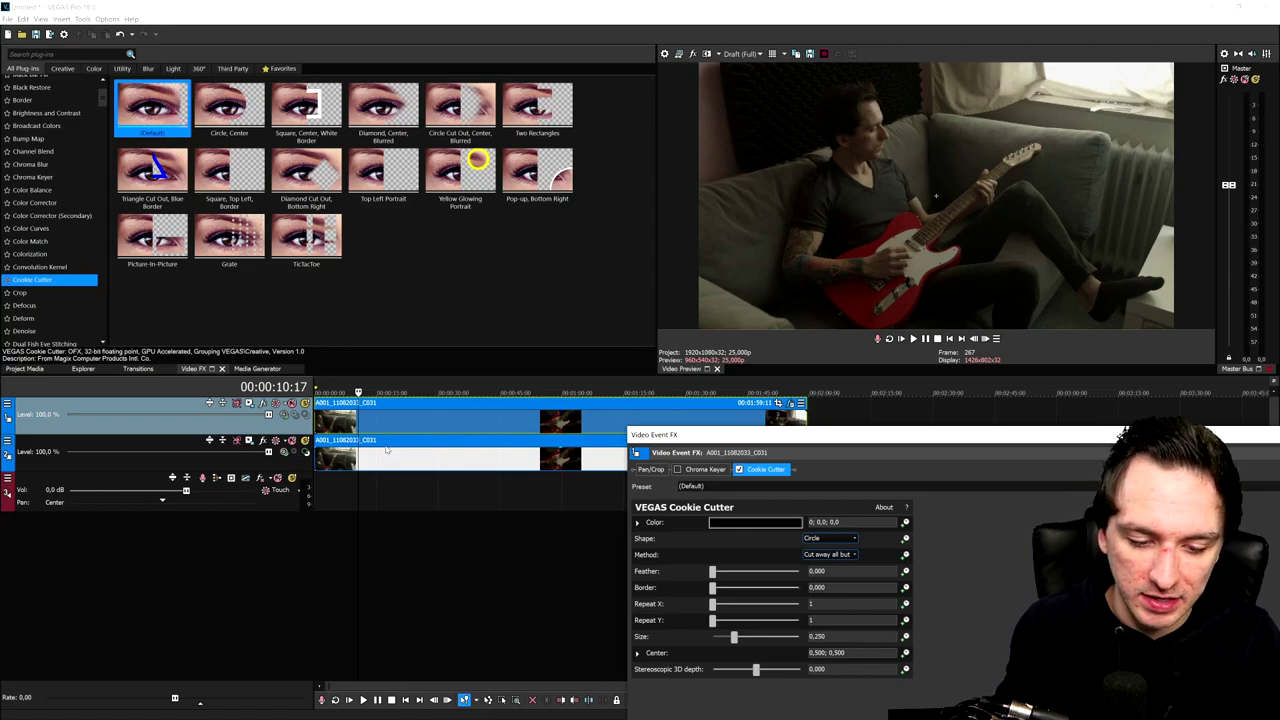
{"action": "key", "text": "alt+shift+4"}
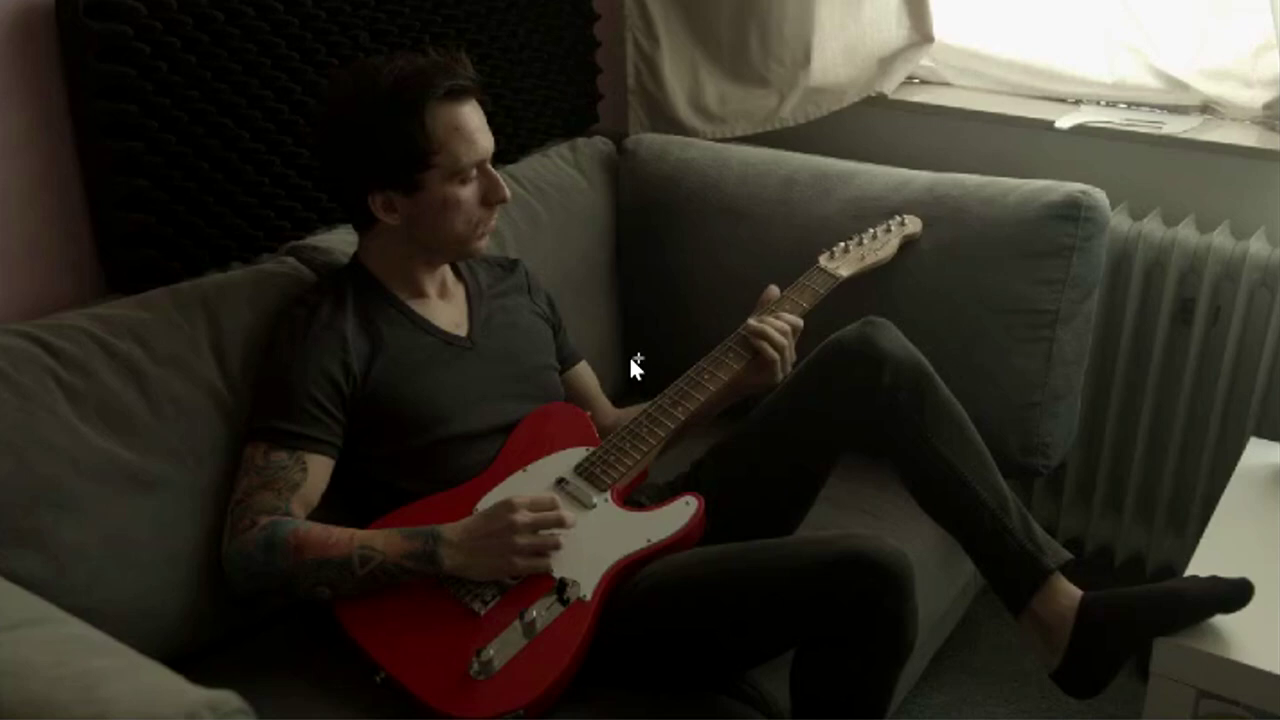
{"action": "key", "text": "Escape"}
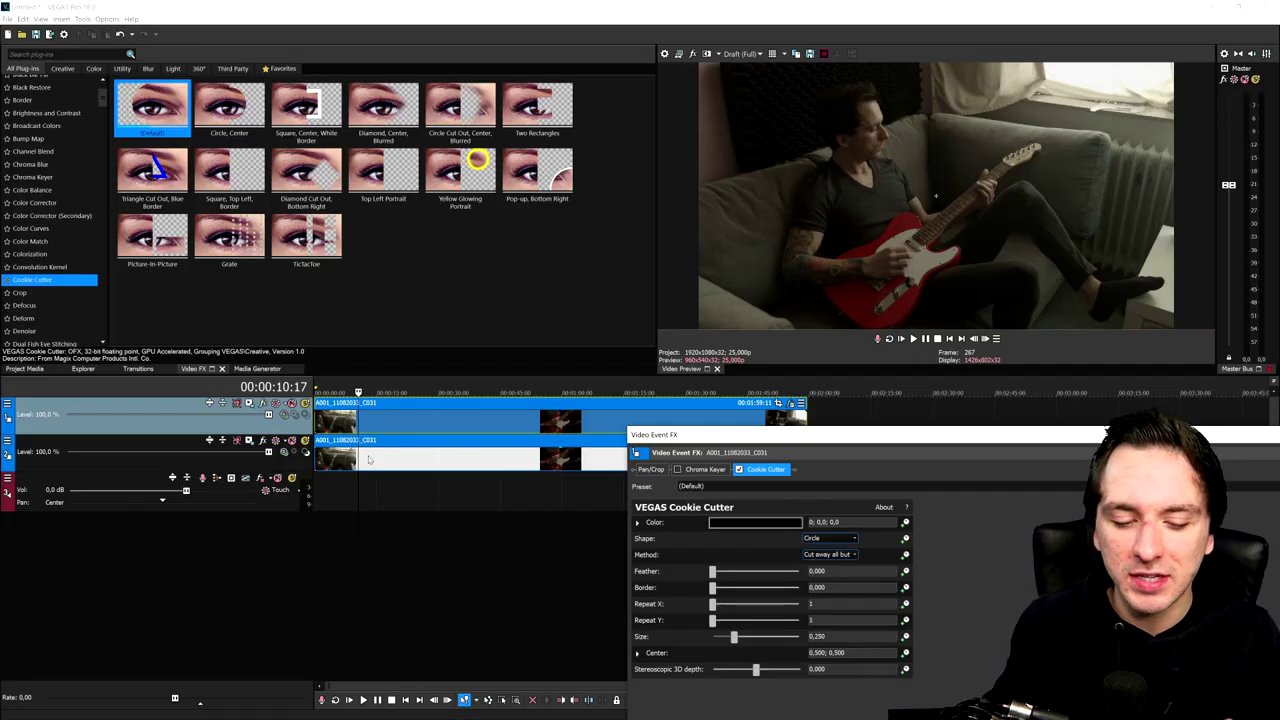
{"action": "left_click", "coordinate": [357, 452]}
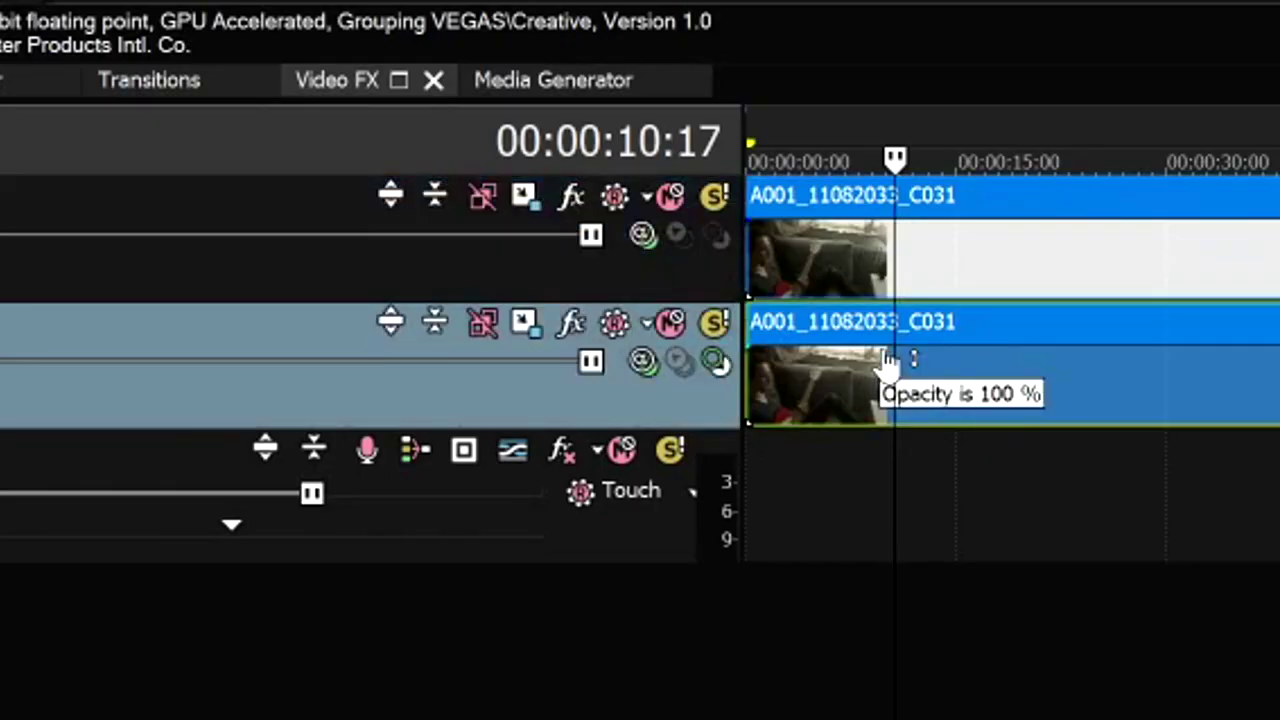
{"action": "left_click_drag", "start_coordinate": [888, 362], "coordinate": [888, 252]}
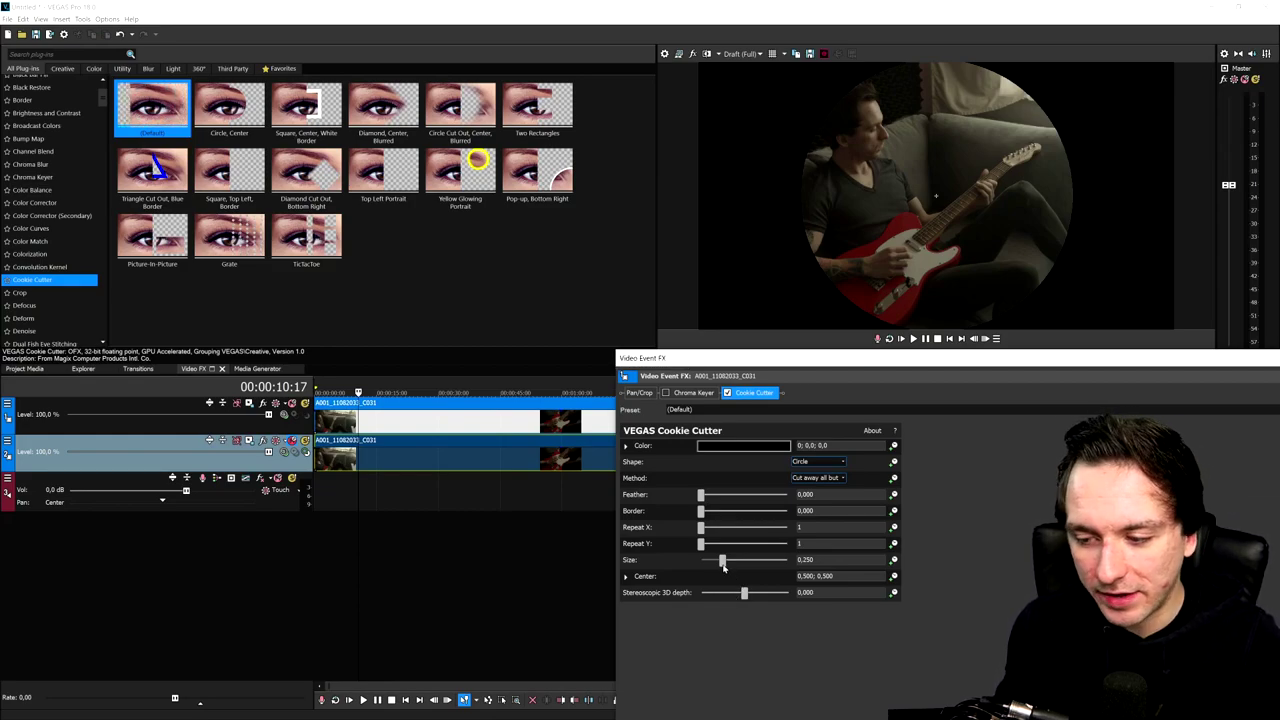
Shrink the circle to size 0.099, move it over the fretting hand, and compare with the cutout hidden.
{"action": "mouse_move", "coordinate": [723, 566]}
{"action": "left_mouse_down"}
{"action": "mouse_move", "coordinate": [705, 564]}
{"action": "mouse_move", "coordinate": [718, 566]}
{"action": "left_mouse_up"}
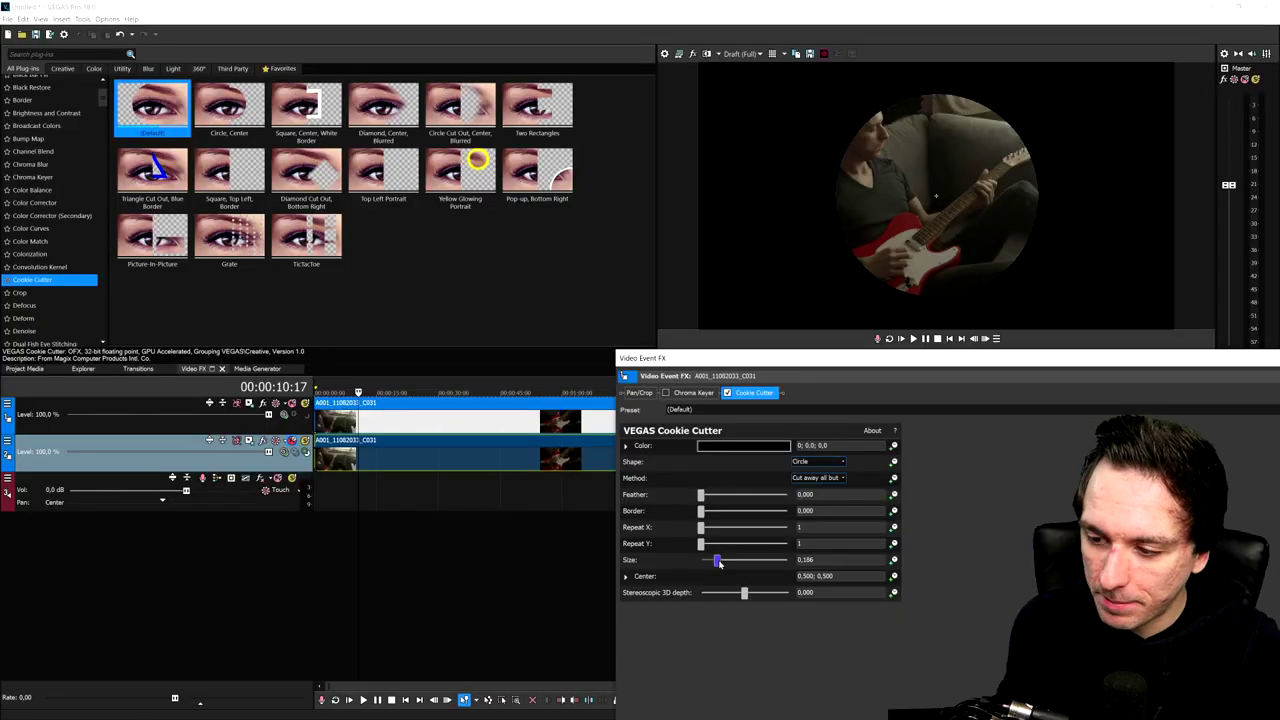
{"action": "left_click_drag", "start_coordinate": [718, 563], "coordinate": [711, 565]}
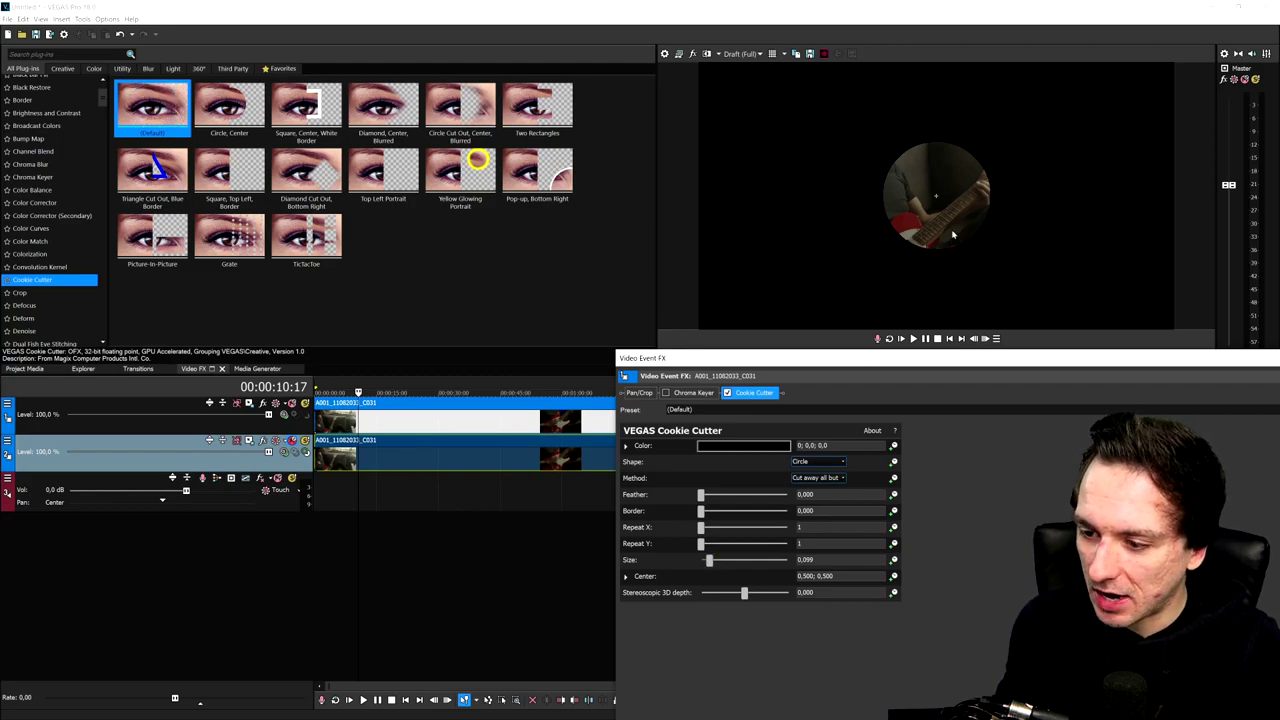
{"action": "left_click_drag", "start_coordinate": [936, 197], "coordinate": [985, 195]}
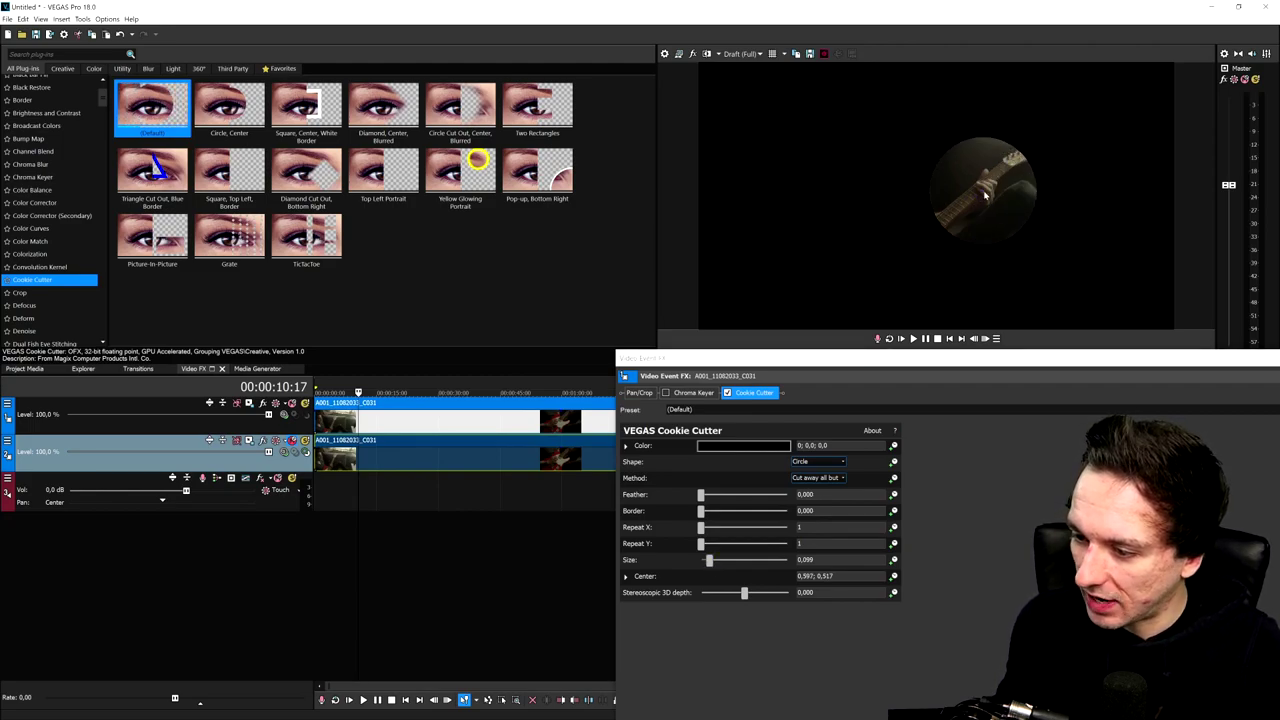
{"action": "left_click", "coordinate": [291, 440]}
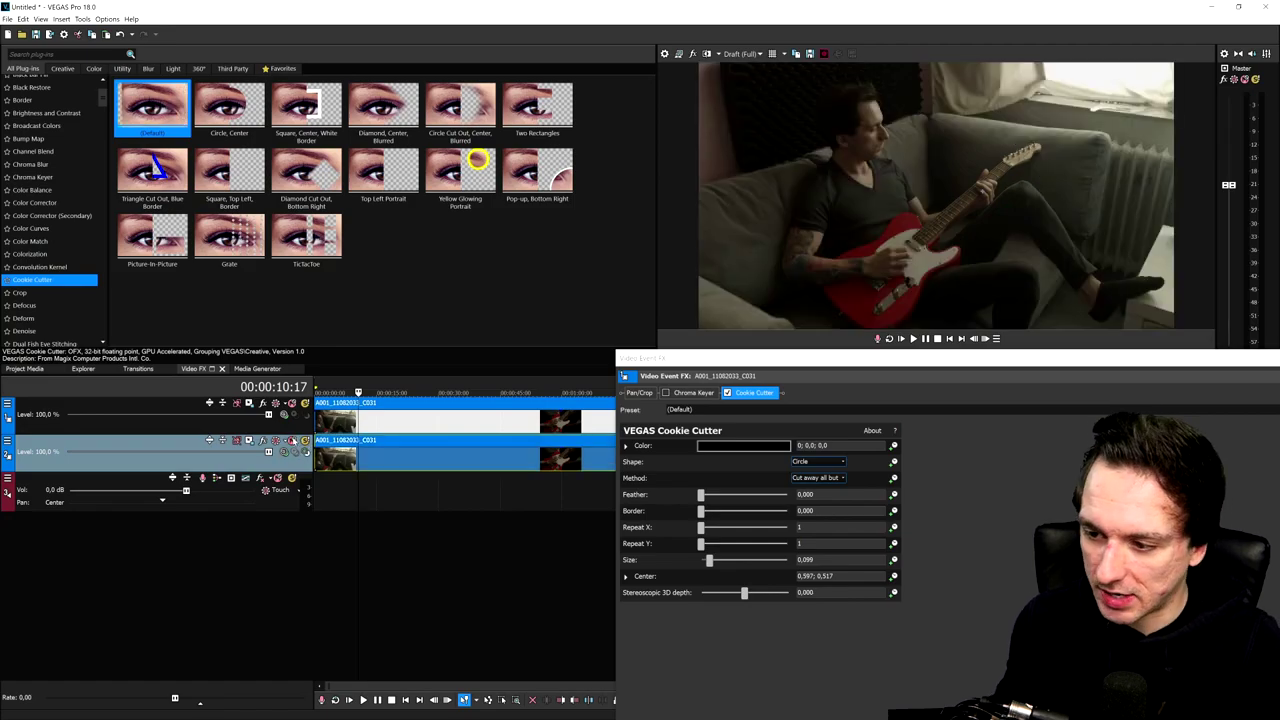
{"action": "left_click", "coordinate": [291, 440]}
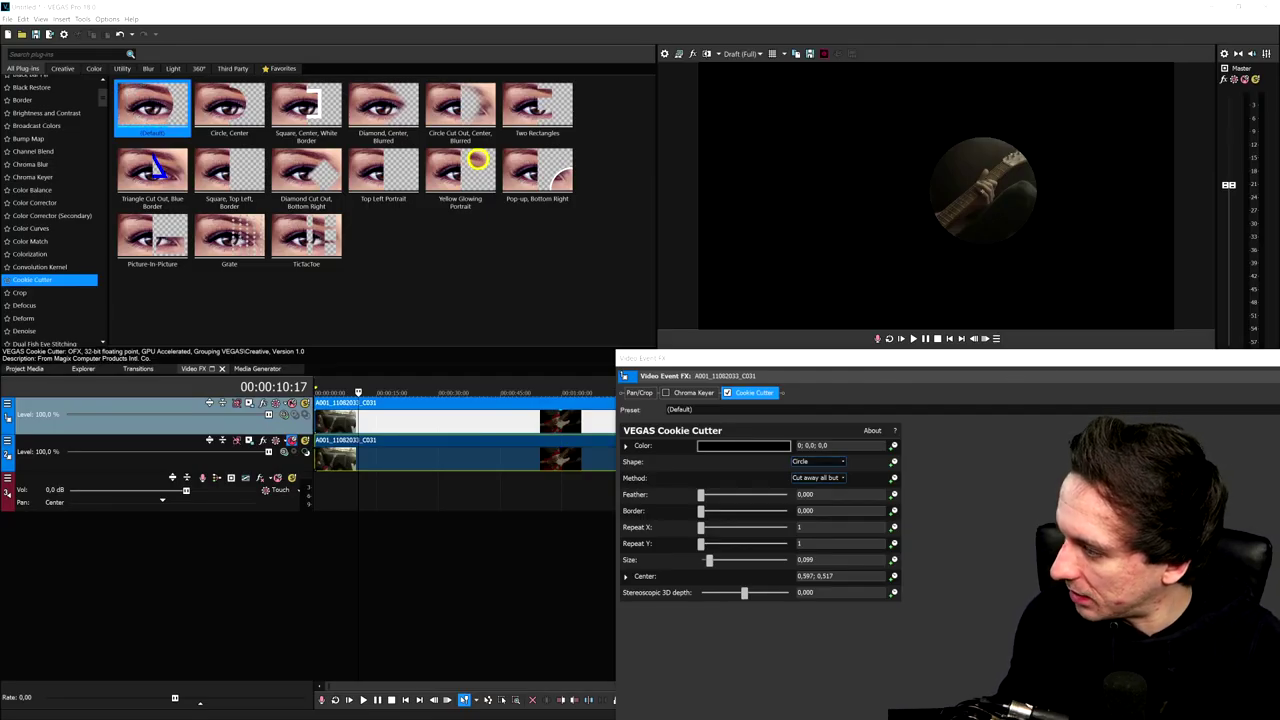
In Track 1's Track Motion, reset the frame and shift the inset left to X -334.13, Y 18.42.
{"action": "left_click", "coordinate": [249, 403]}
{"action": "left_click_drag", "start_coordinate": [556, 206], "coordinate": [313, 43]}
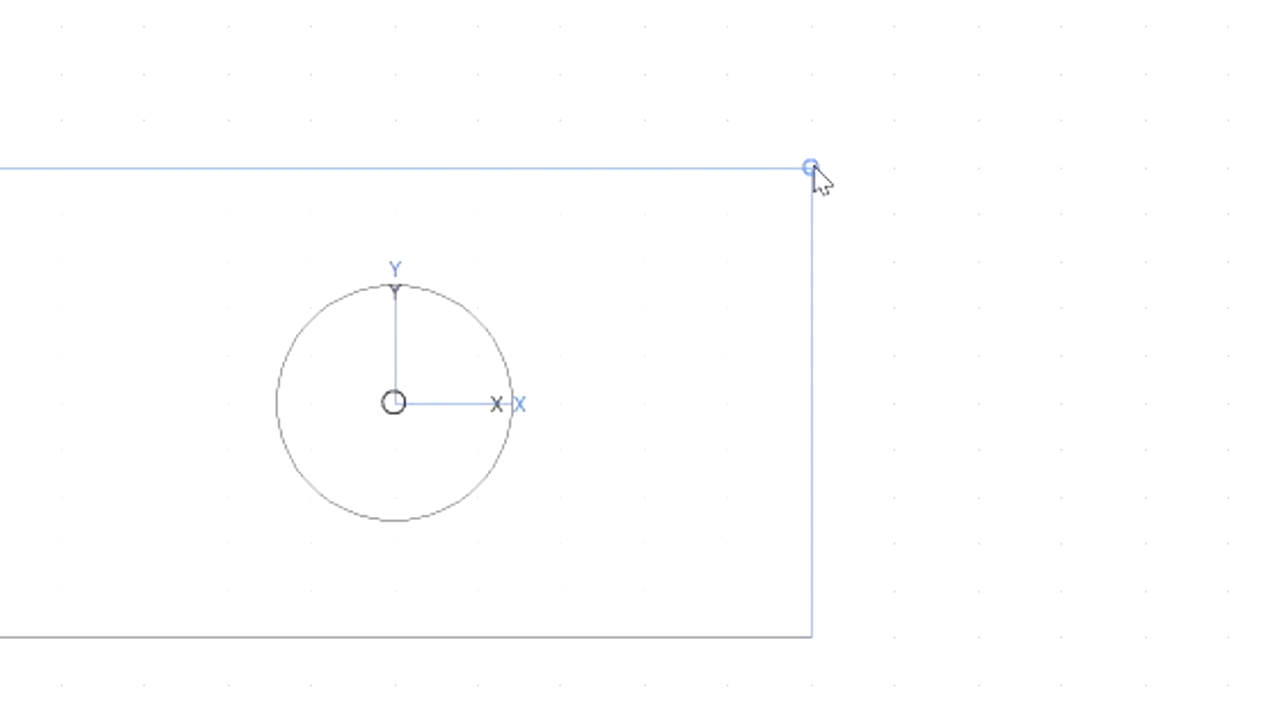
{"action": "left_click_drag", "start_coordinate": [813, 170], "coordinate": [883, 131]}
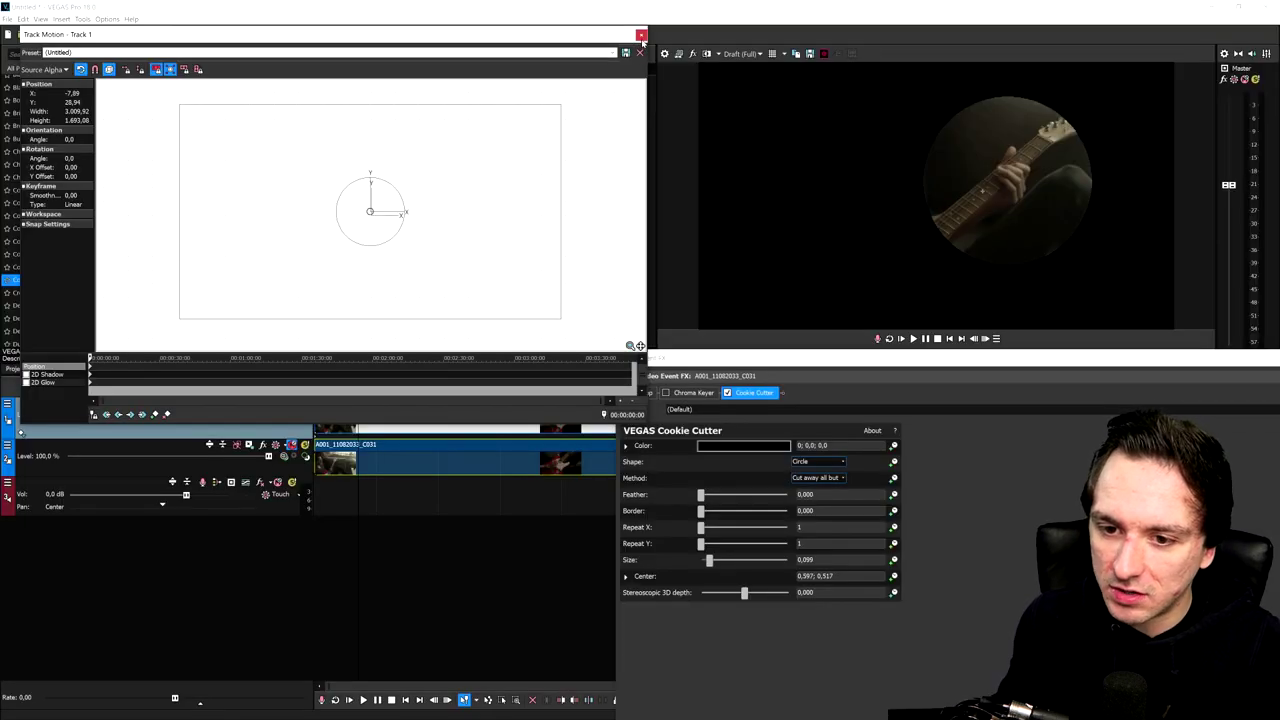
{"action": "right_click", "coordinate": [433, 167]}
{"action": "left_click", "coordinate": [488, 198]}
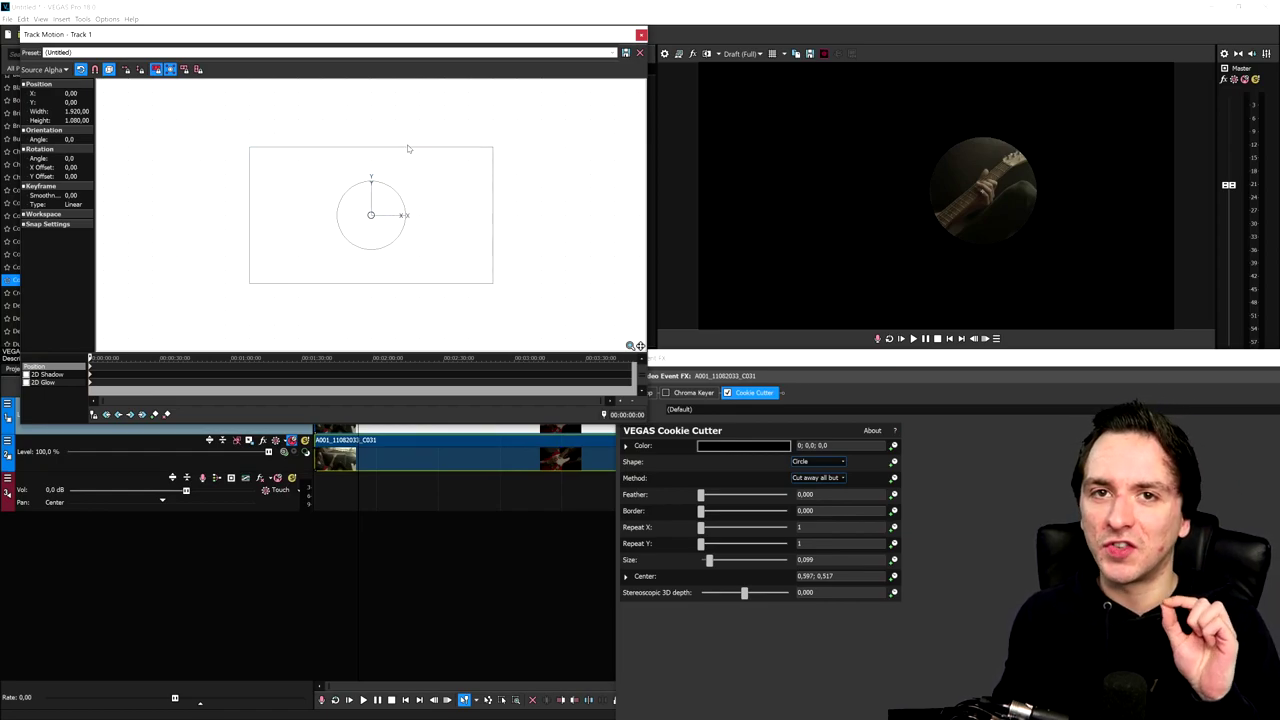
{"action": "left_click_drag", "start_coordinate": [443, 177], "coordinate": [413, 173]}
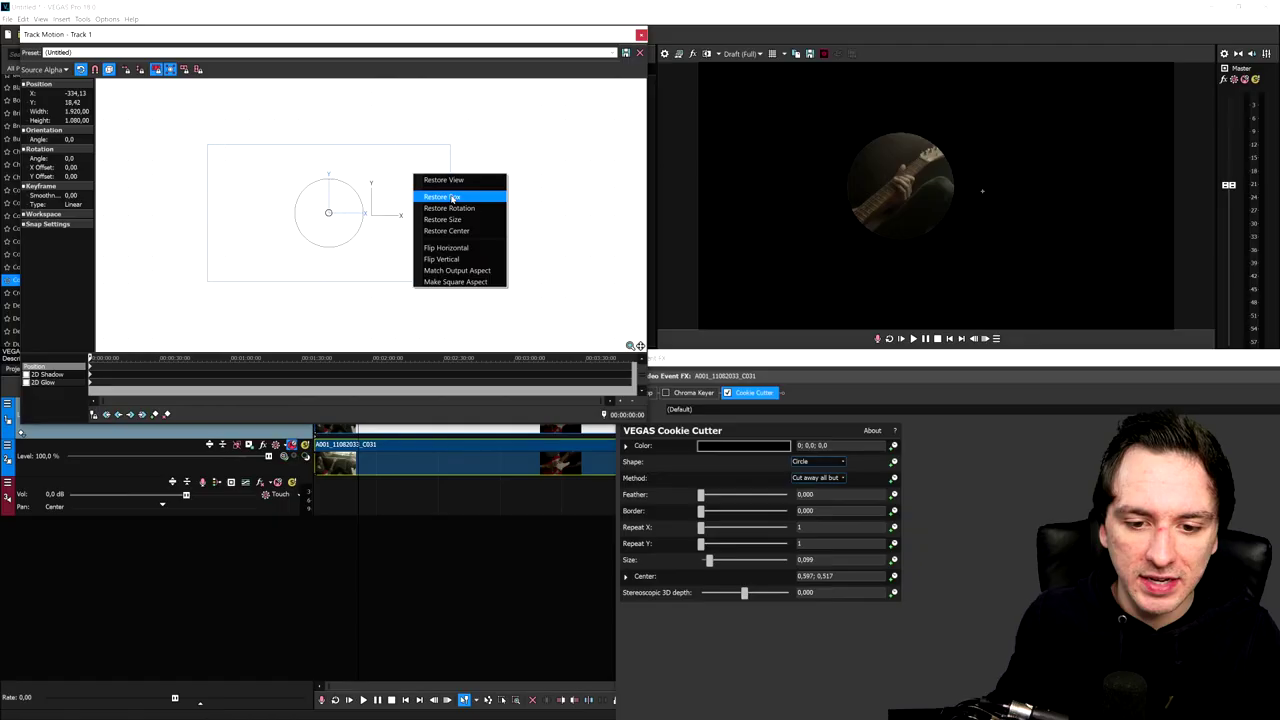
Restore Track Motion to 0, 0 and centre the circle on the fretting hand at 0.555; 0.455.
{"action": "left_click", "coordinate": [450, 194]}
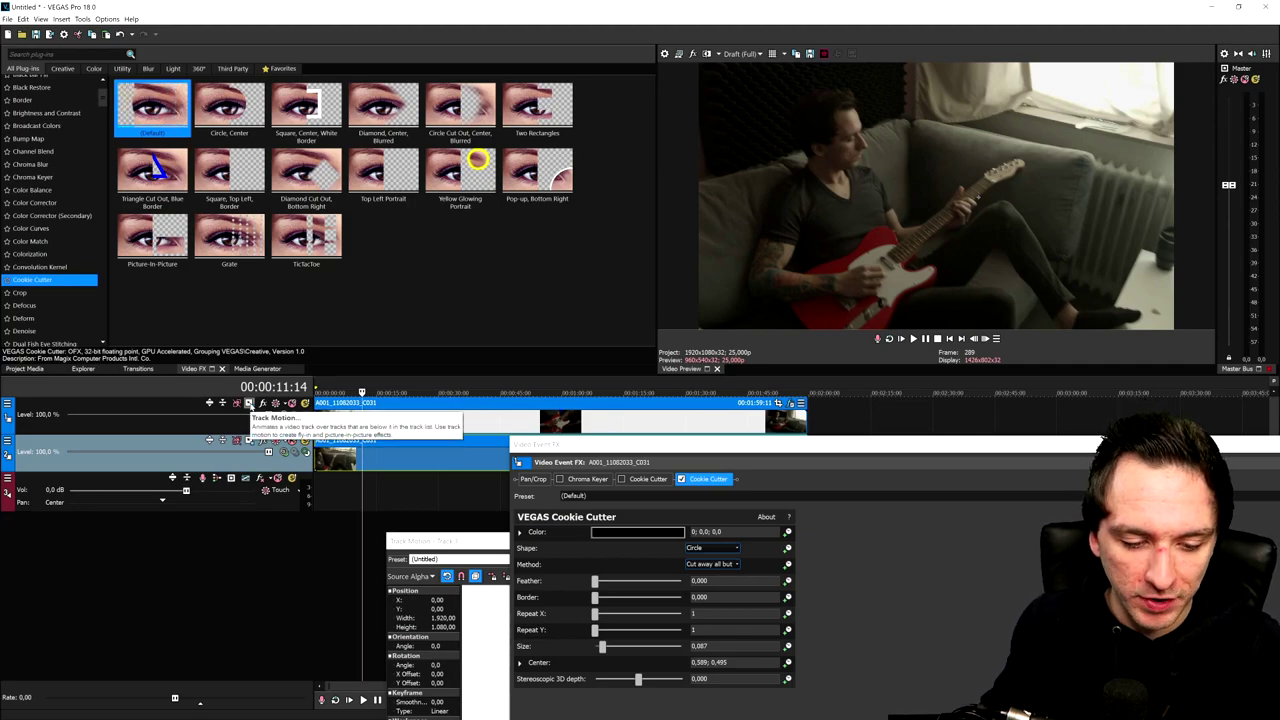
{"action": "left_click", "coordinate": [963, 210]}
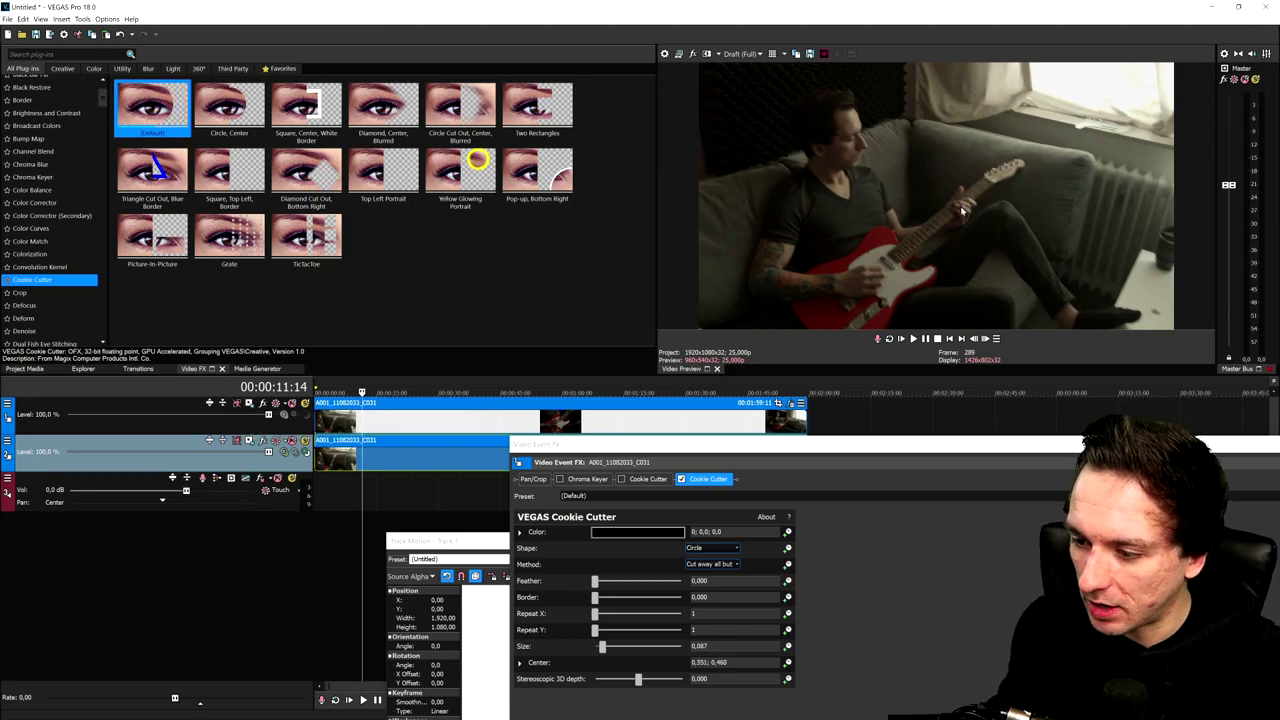
{"action": "left_click", "coordinate": [963, 208]}
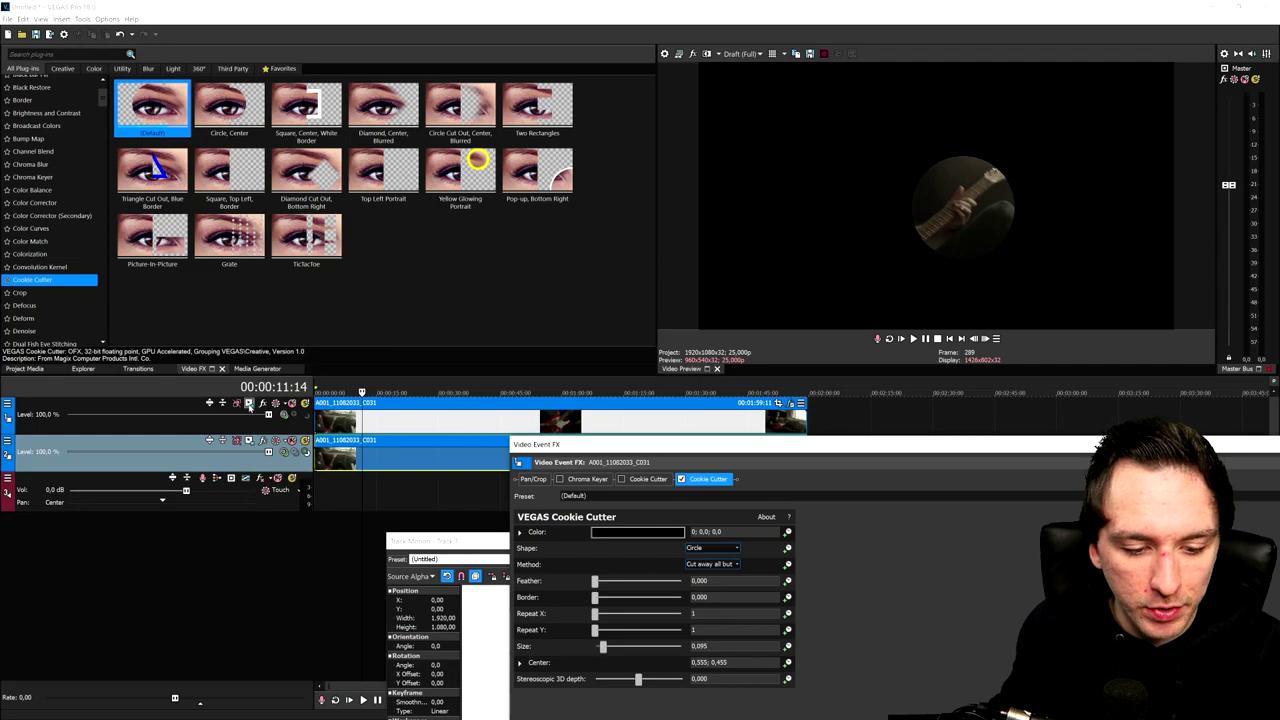
Enlarge Track 1's frame in Track Motion to about 2,571 wide to magnify the hand.
{"action": "left_click", "coordinate": [249, 405]}
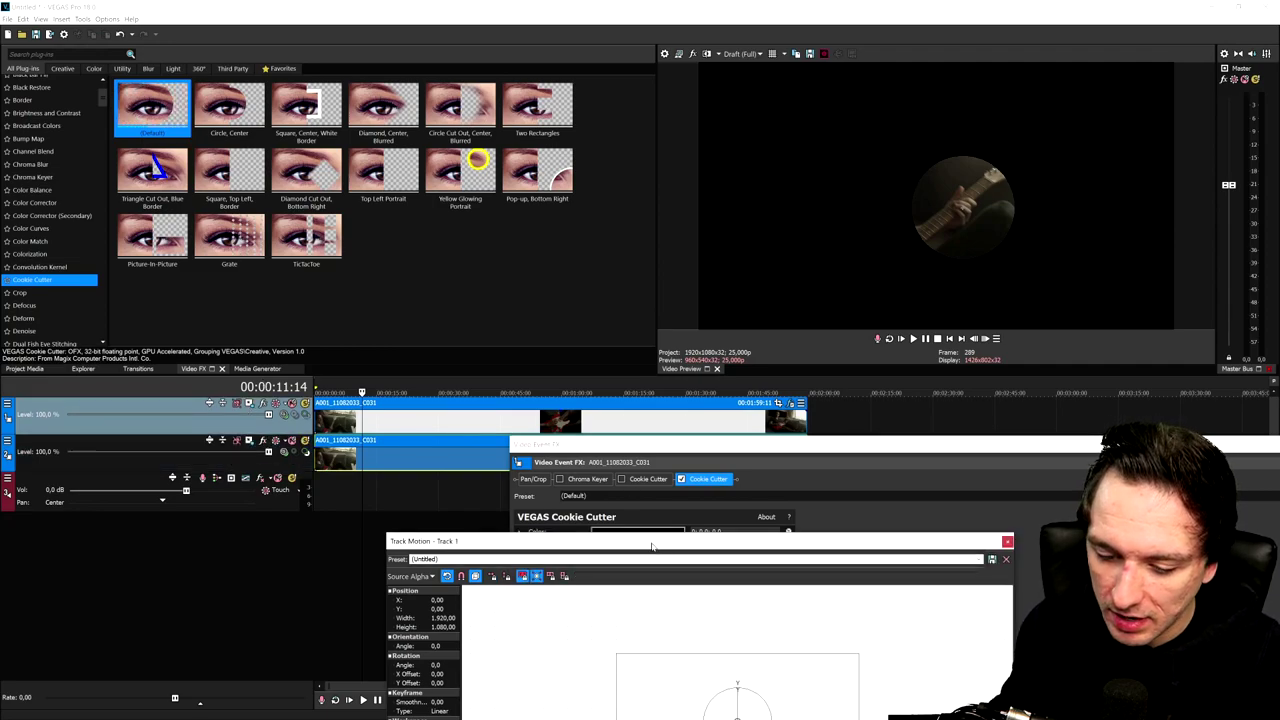
{"action": "left_click_drag", "start_coordinate": [654, 541], "coordinate": [594, 349]}
{"action": "left_click_drag", "start_coordinate": [800, 463], "coordinate": [842, 455]}
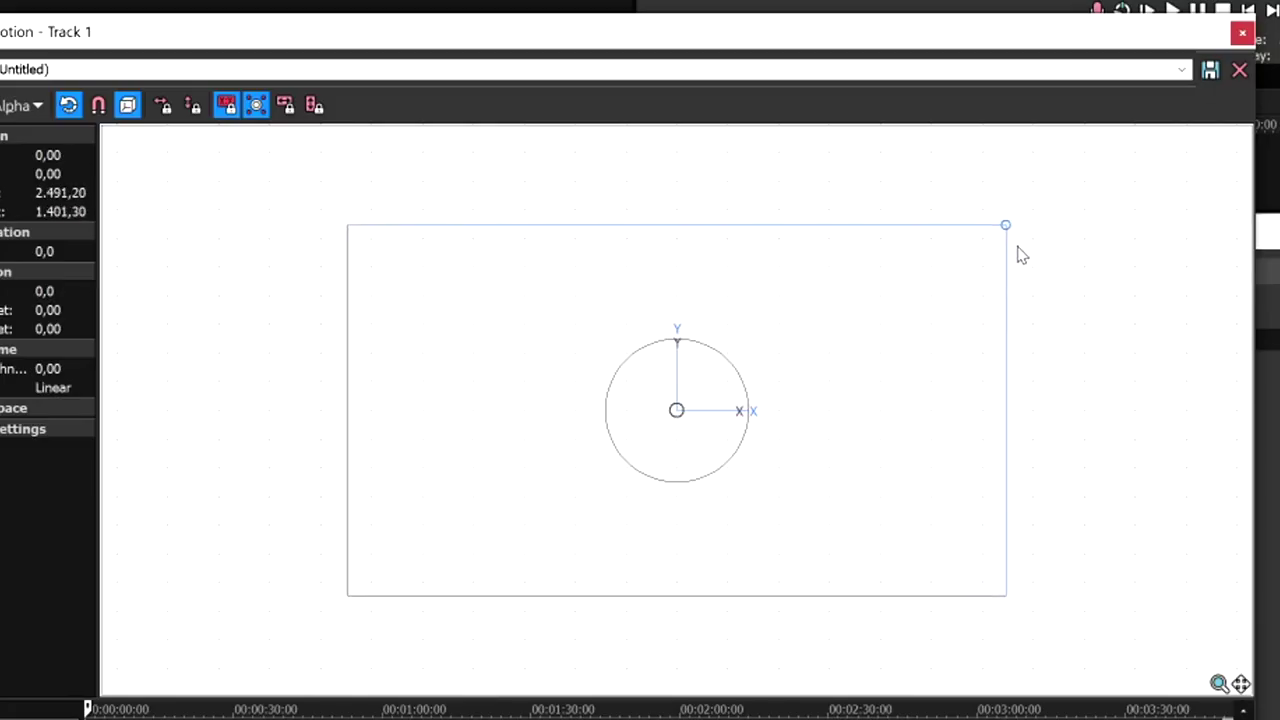
{"action": "left_click_drag", "start_coordinate": [1020, 255], "coordinate": [1031, 249]}
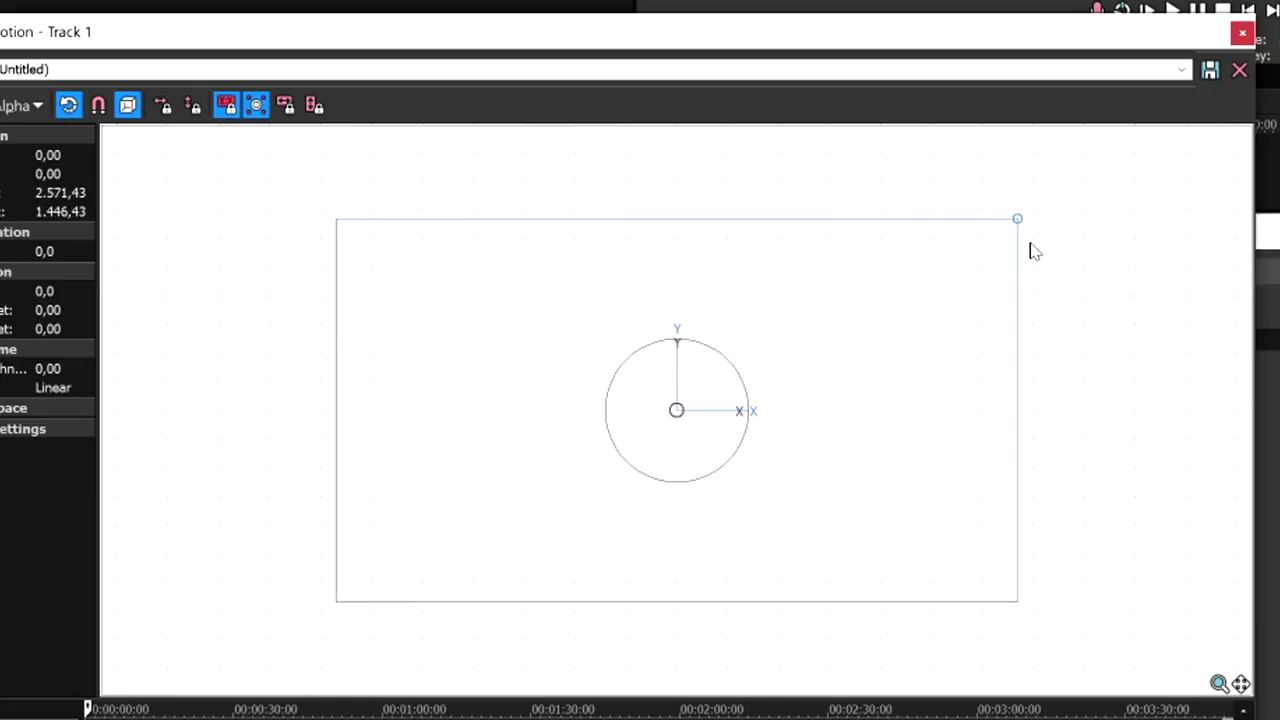
{"action": "left_click", "coordinate": [1244, 33]}
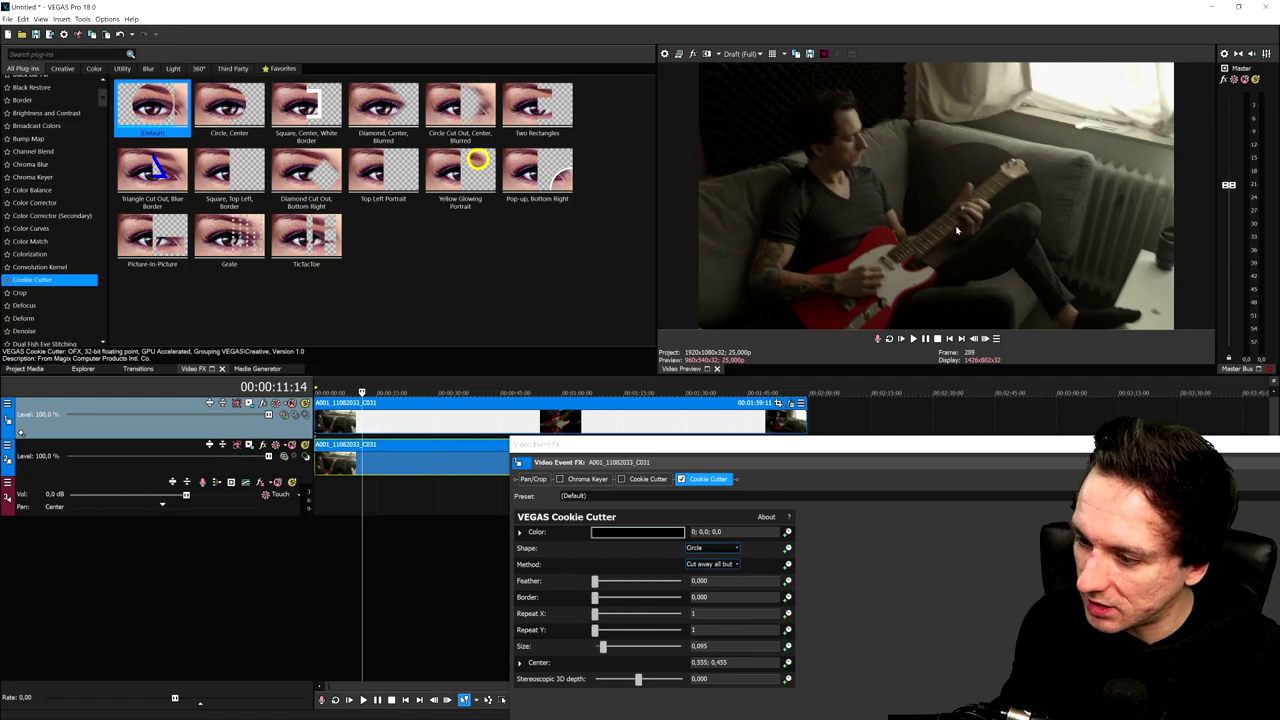
Play the clip full screen, then move the circle's centre to 0.462; 0.480.
{"action": "key", "text": "space"}
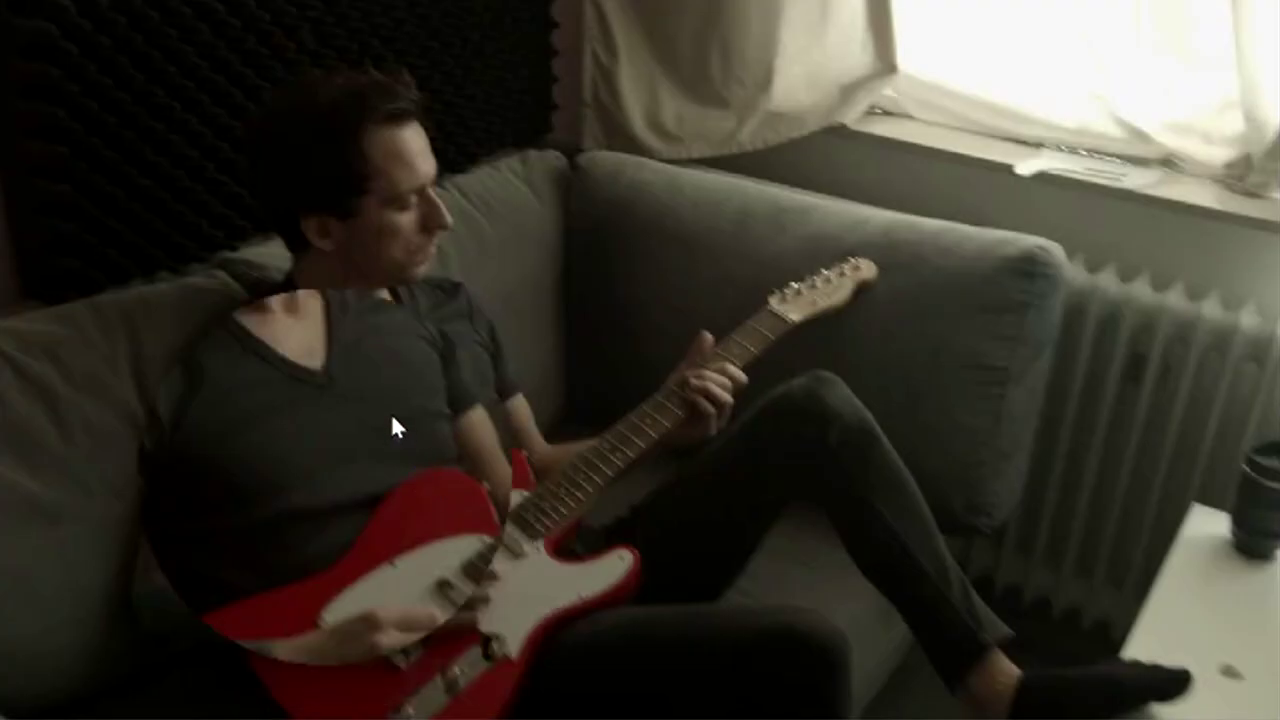
{"action": "key", "text": "alt+shift+4"}
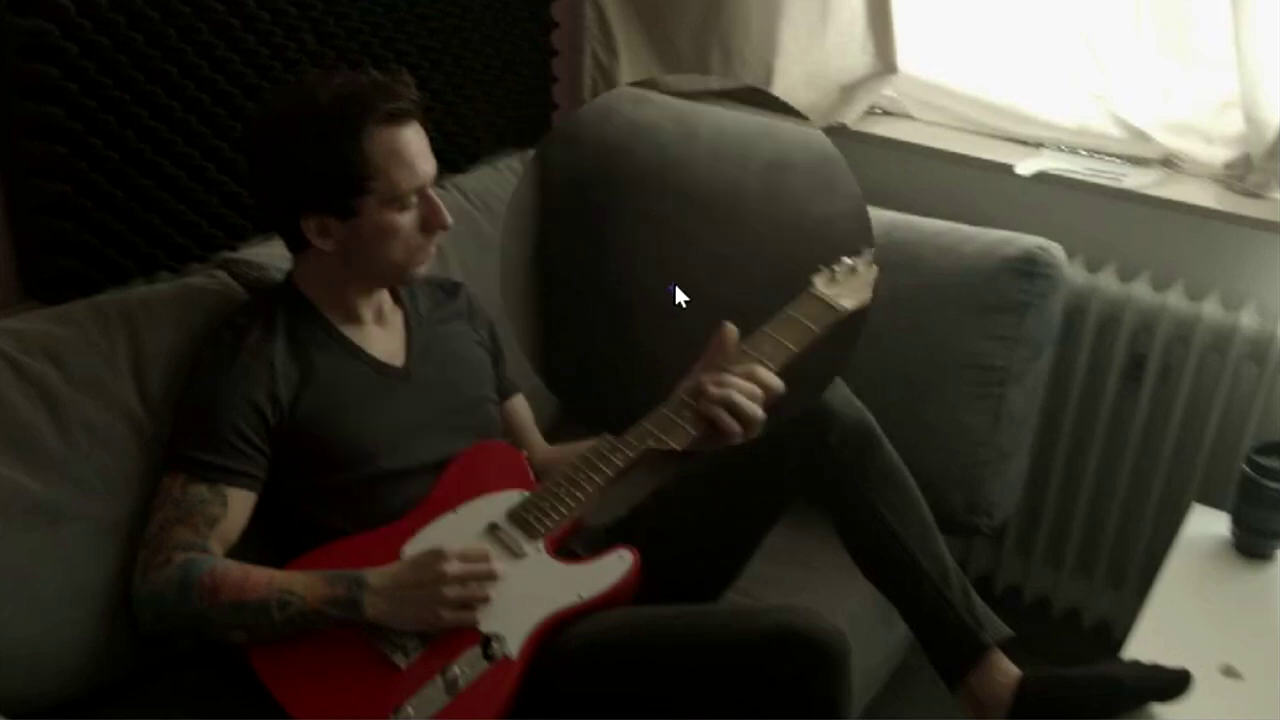
{"action": "key", "text": "Escape"}
{"action": "left_click_drag", "start_coordinate": [970, 170], "coordinate": [920, 208]}
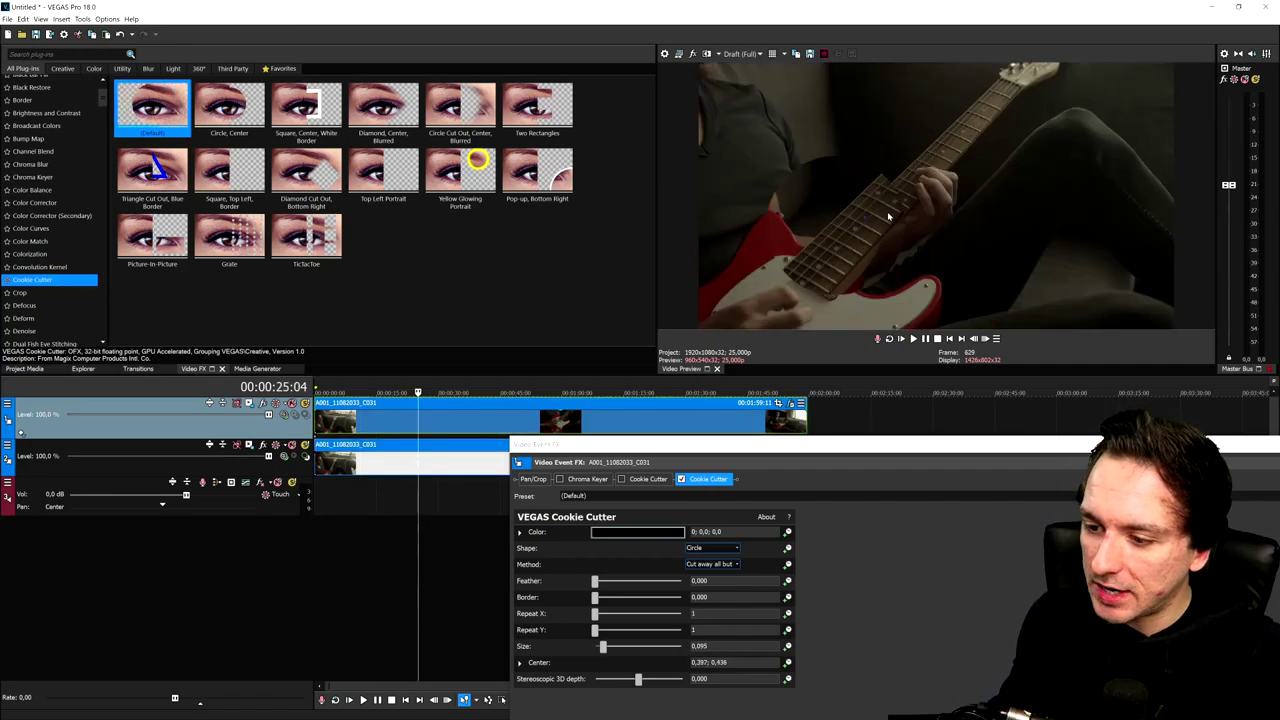
Move the circle's centre to about 0.328; 0.375 and set Feather to 0.091.
{"action": "left_click_drag", "start_coordinate": [888, 215], "coordinate": [931, 190]}
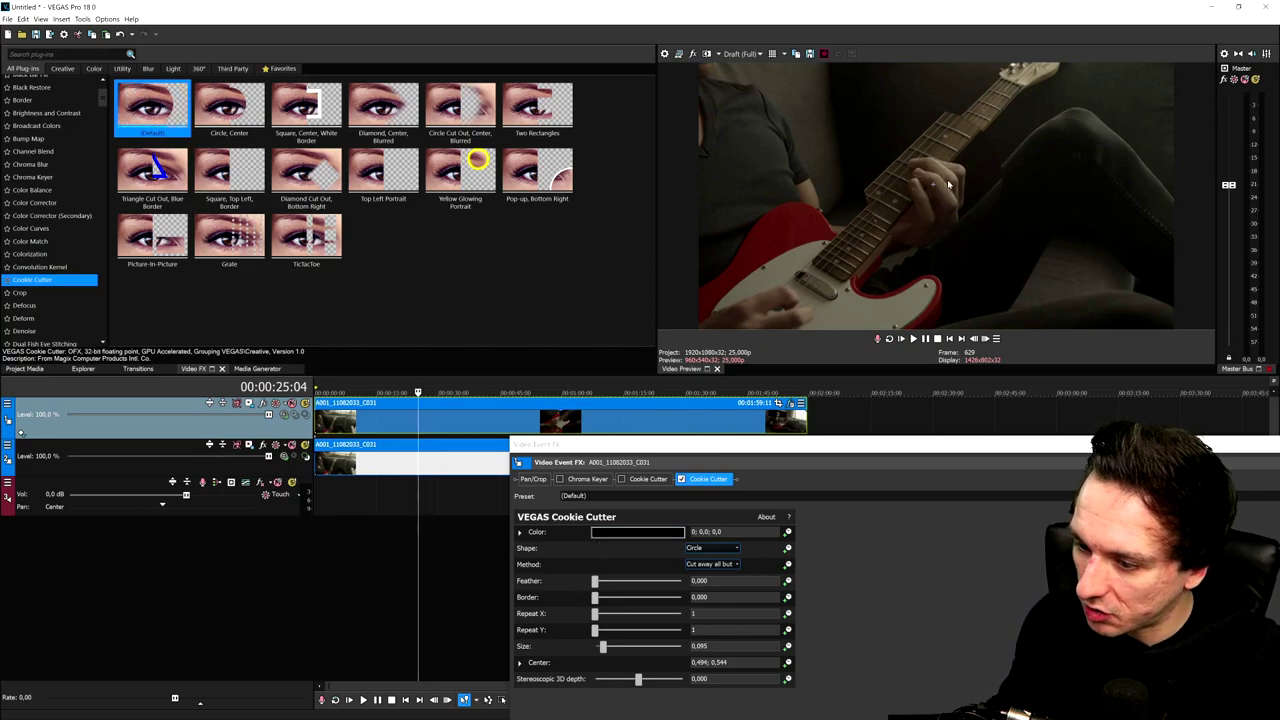
{"action": "left_click", "coordinate": [875, 213]}
{"action": "left_click_drag", "start_coordinate": [875, 213], "coordinate": [854, 230]}
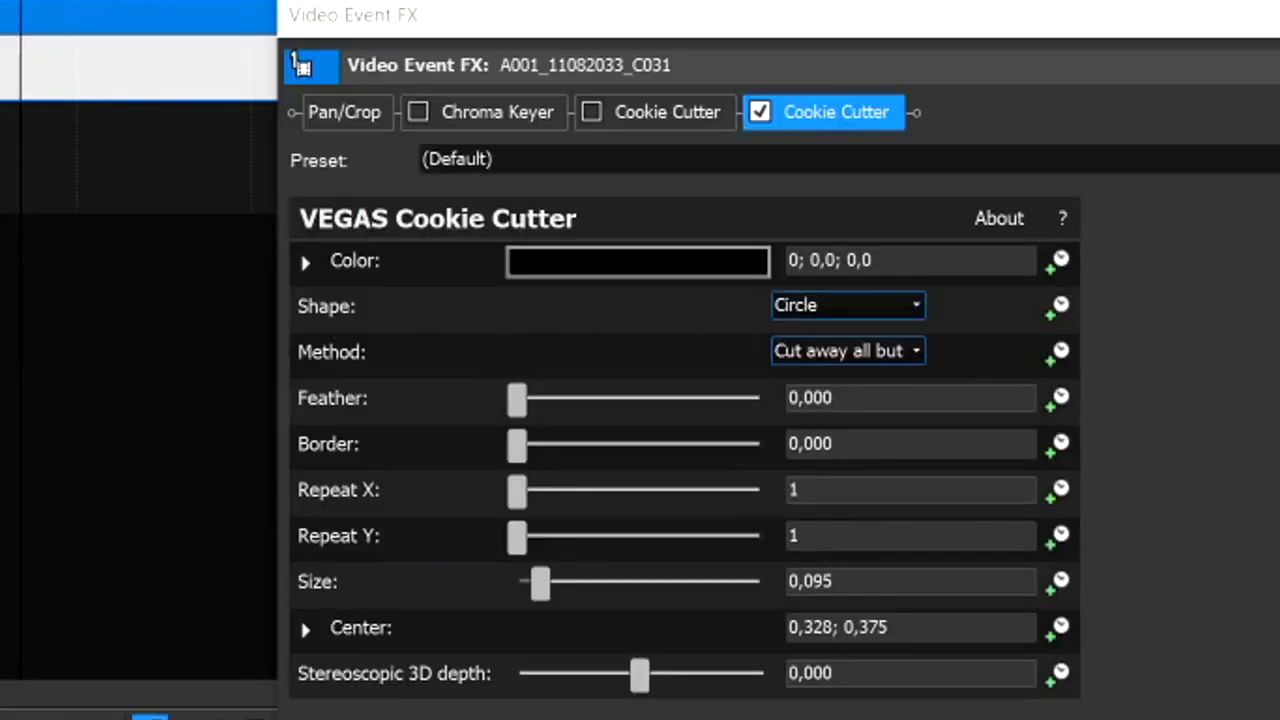
{"action": "left_click_drag", "start_coordinate": [517, 402], "coordinate": [523, 408]}
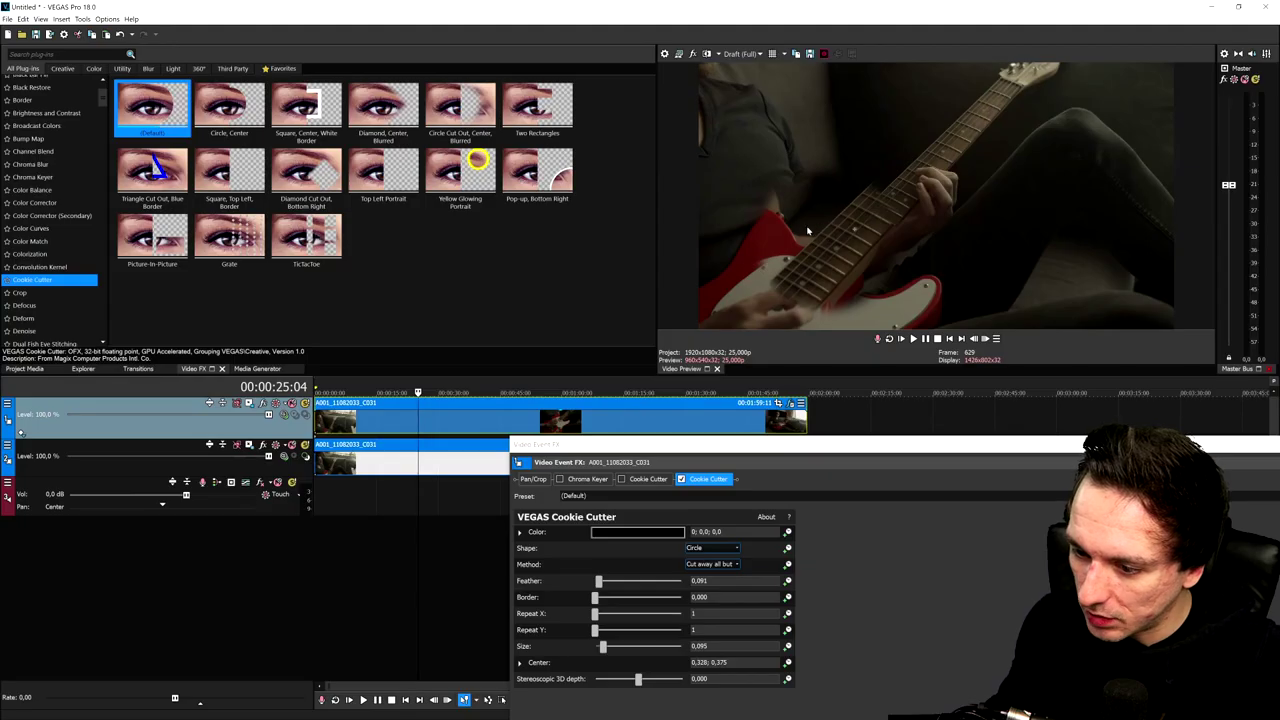
Recentre the circle at 0.455; 0.527 and give it a red Cookie Cutter border of 0.011.
{"action": "left_click_drag", "start_coordinate": [858, 231], "coordinate": [915, 192]}
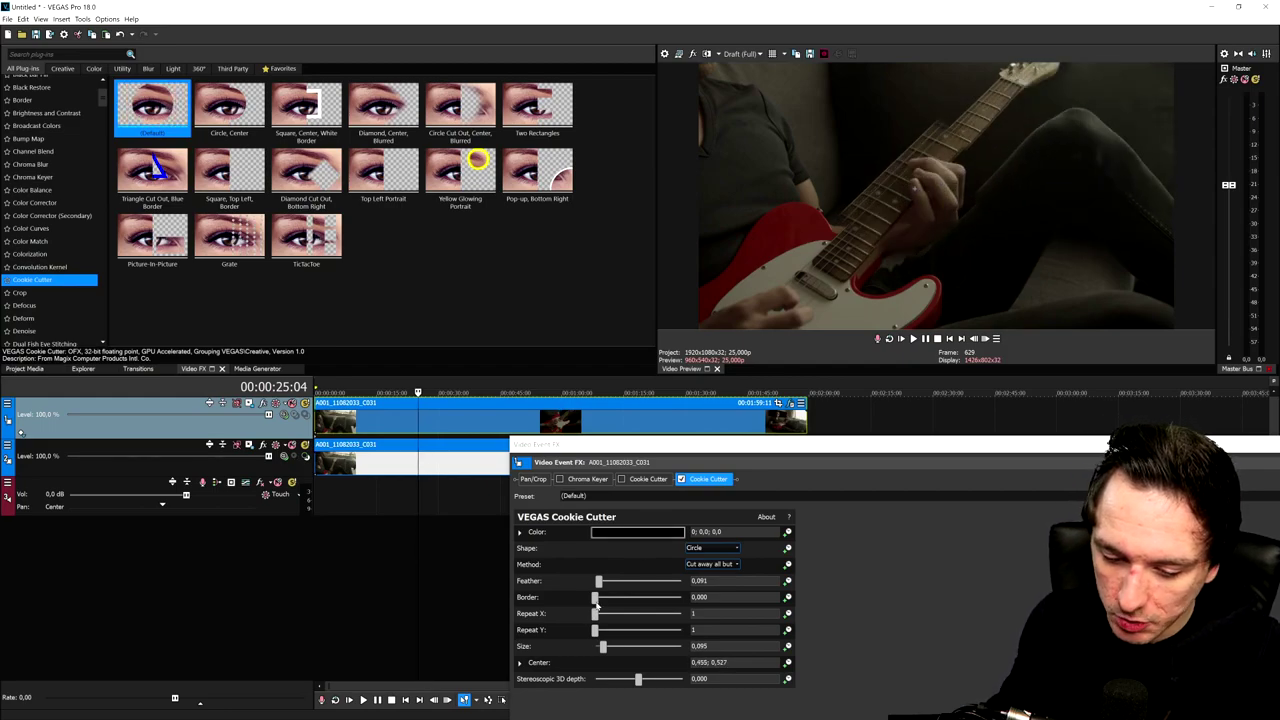
{"action": "left_click", "coordinate": [637, 532]}
{"action": "left_click", "coordinate": [667, 579]}
{"action": "left_click_drag", "start_coordinate": [667, 579], "coordinate": [710, 559]}
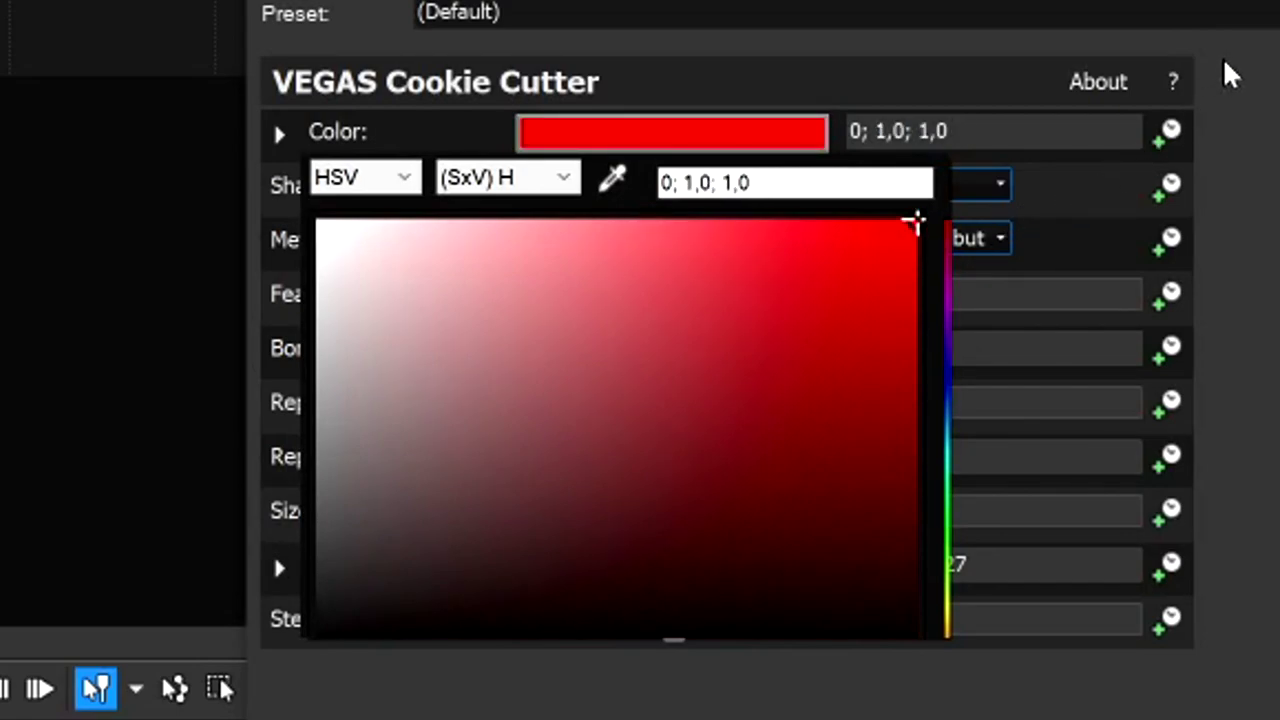
{"action": "left_click", "coordinate": [1230, 75]}
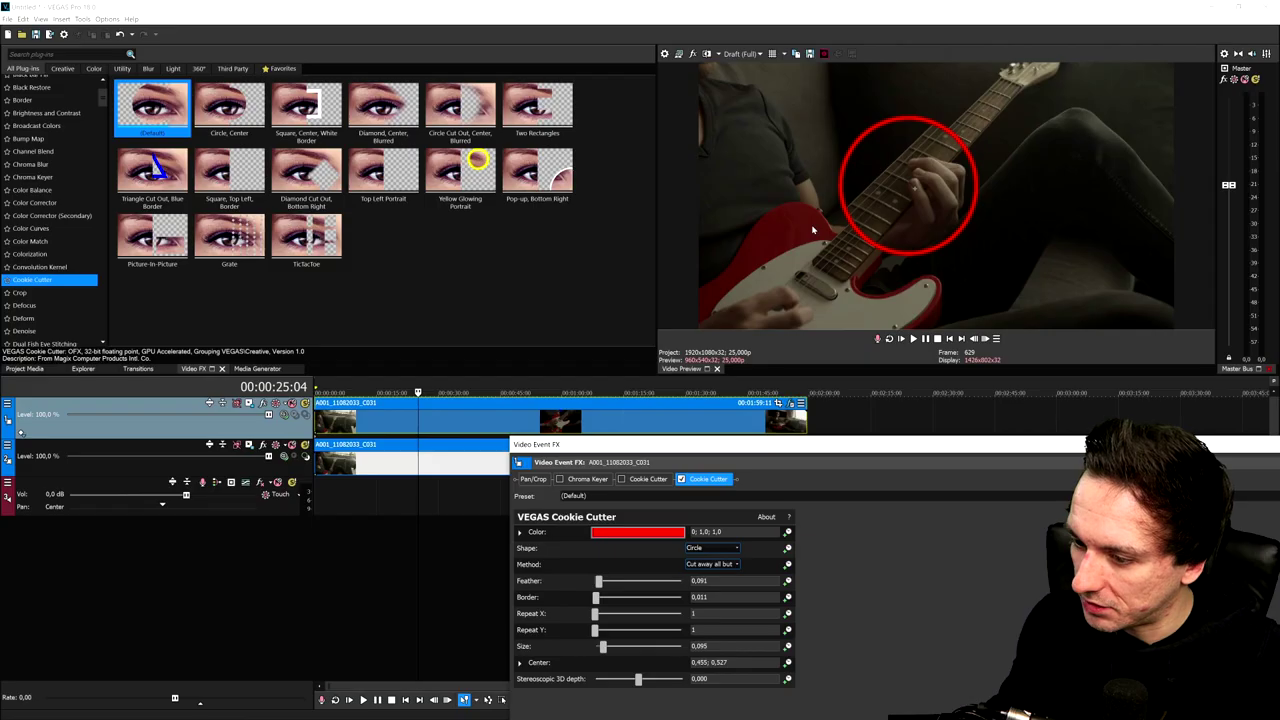
{"action": "left_click", "coordinate": [908, 190]}
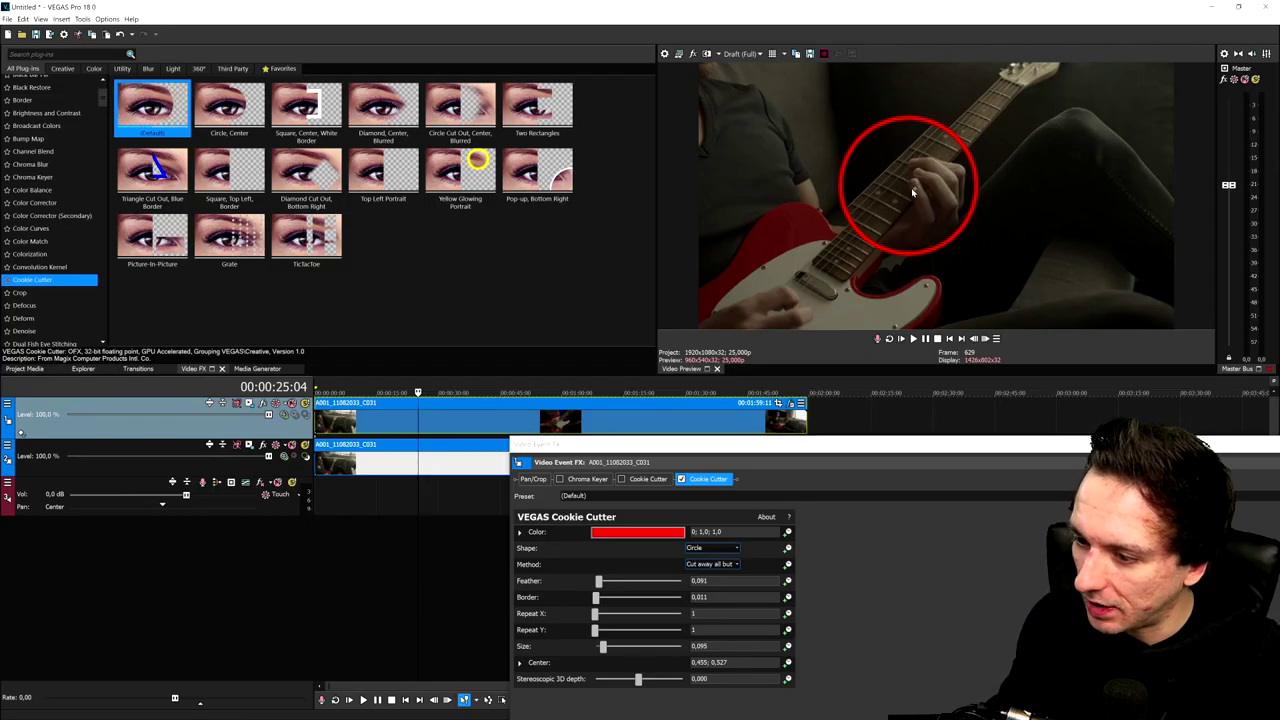
Move the red circle along the guitar neck and try Repeat Y 2 for two circles.
{"action": "left_click_drag", "start_coordinate": [913, 197], "coordinate": [882, 207]}
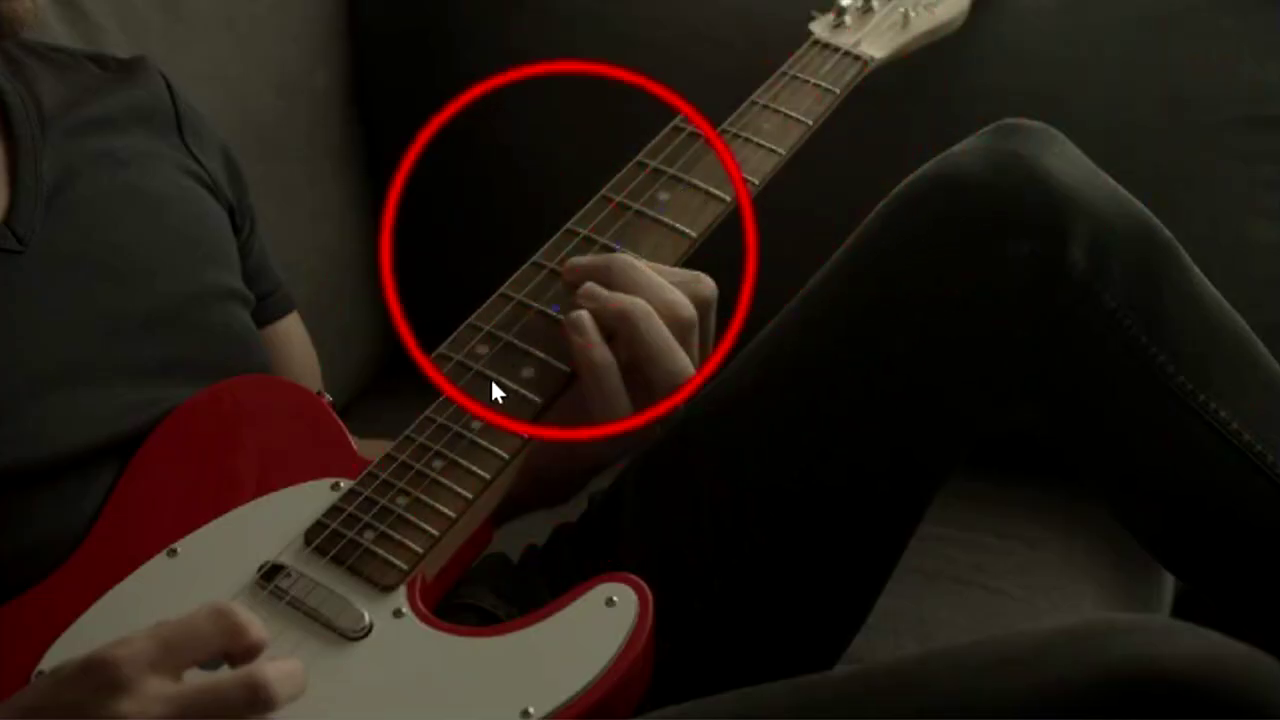
{"action": "left_click_drag", "start_coordinate": [491, 381], "coordinate": [569, 338]}
{"action": "mouse_move", "coordinate": [596, 613]}
{"action": "left_mouse_down"}
{"action": "mouse_move", "coordinate": [585, 617]}
{"action": "mouse_move", "coordinate": [604, 632]}
{"action": "left_mouse_up"}
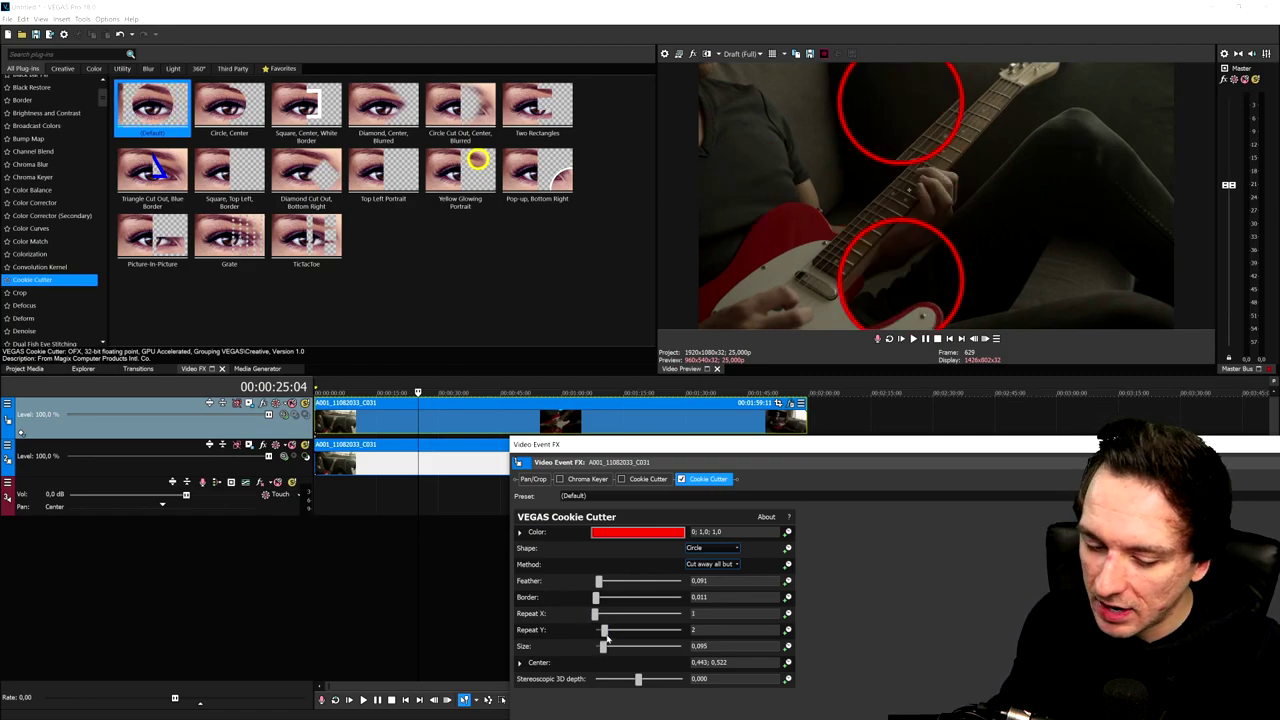
{"action": "left_click_drag", "start_coordinate": [604, 634], "coordinate": [604, 636]}
{"action": "left_click", "coordinate": [910, 196]}
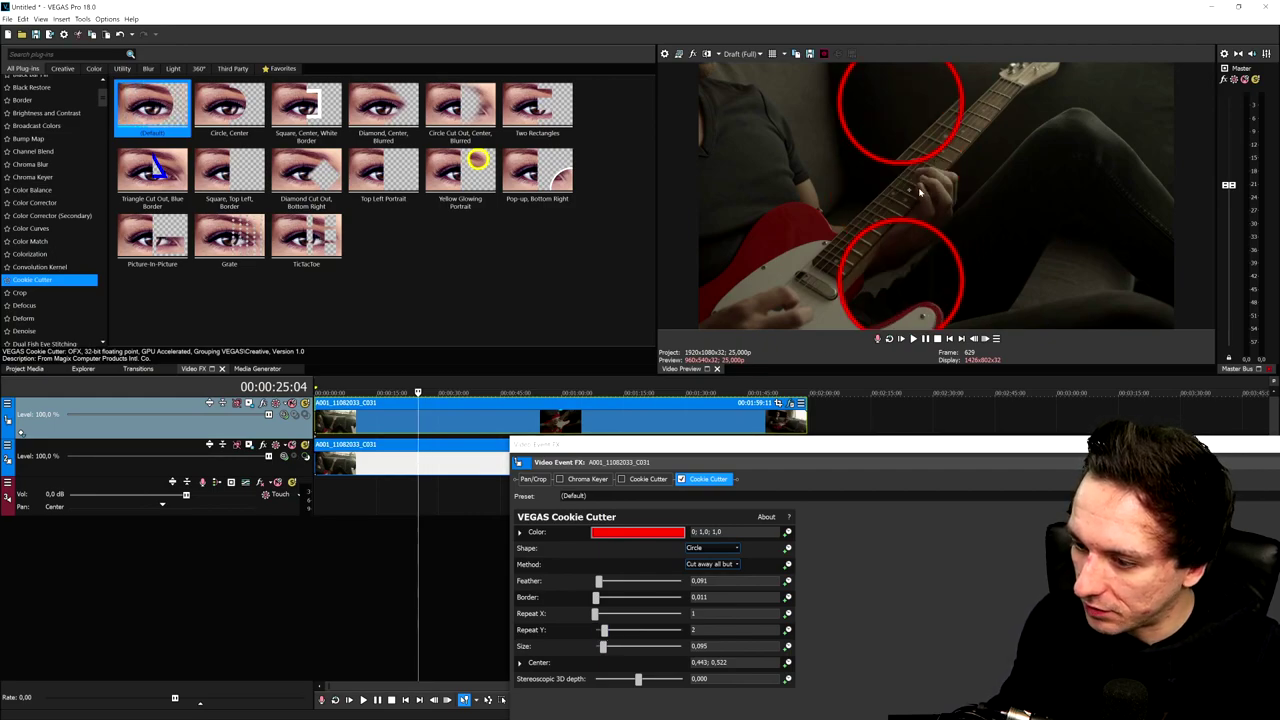
{"action": "mouse_move", "coordinate": [917, 193]}
{"action": "left_mouse_down"}
{"action": "mouse_move", "coordinate": [963, 192]}
{"action": "mouse_move", "coordinate": [927, 186]}
{"action": "mouse_move", "coordinate": [943, 195]}
{"action": "mouse_move", "coordinate": [925, 197]}
{"action": "left_mouse_up"}
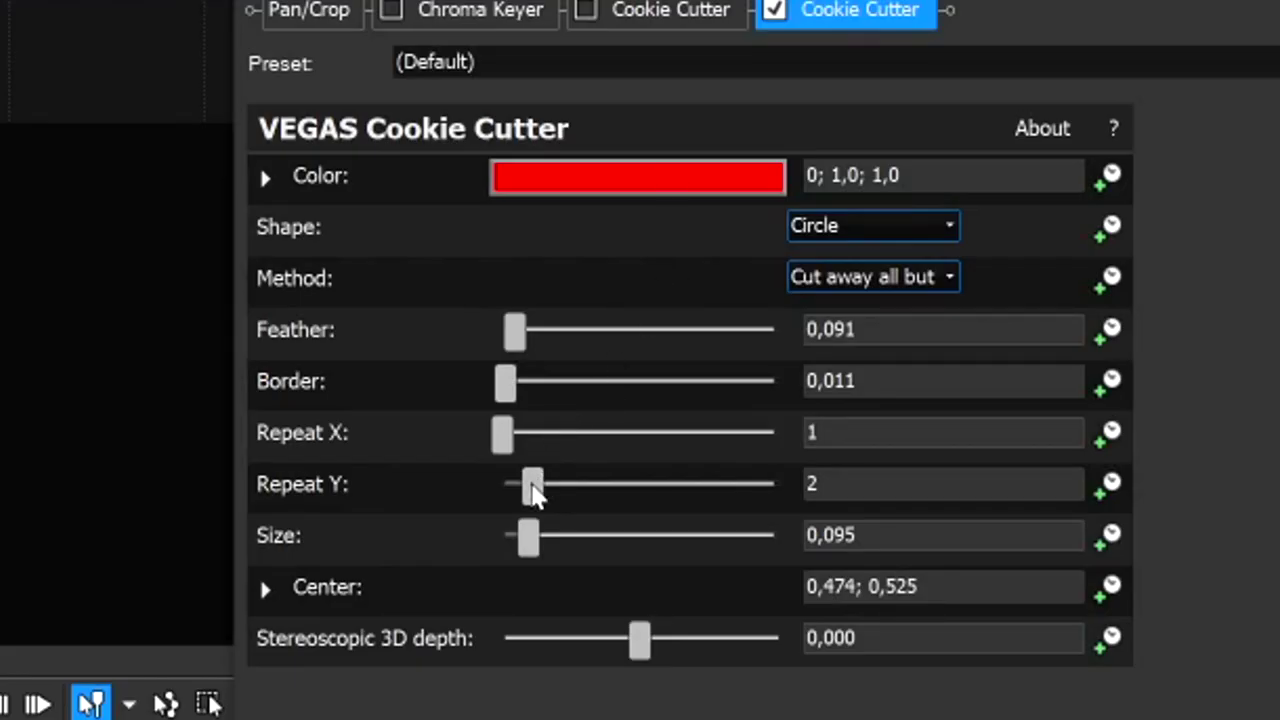
Return to a single circle at size 0.103, centred at 0.474; 0.525.
{"action": "left_click_drag", "start_coordinate": [533, 487], "coordinate": [388, 500]}
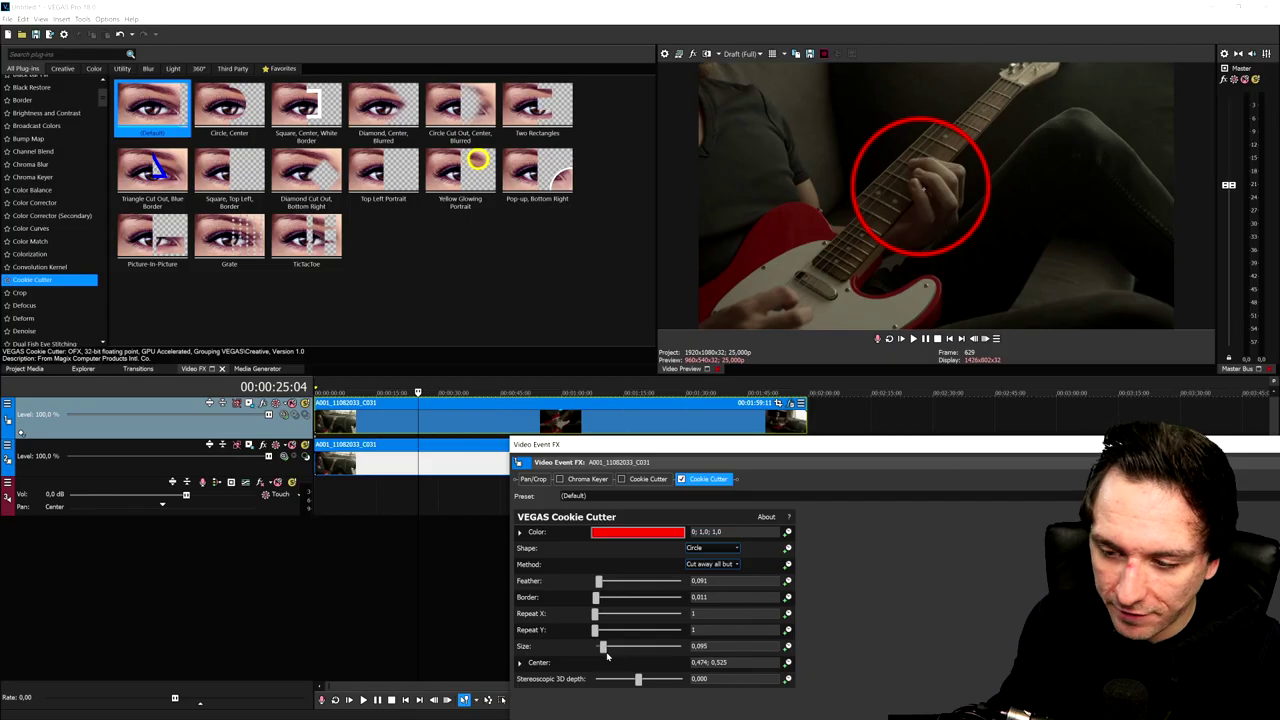
{"action": "left_click_drag", "start_coordinate": [528, 536], "coordinate": [551, 548]}
{"action": "left_click_drag", "start_coordinate": [611, 652], "coordinate": [604, 650]}
{"action": "left_click", "coordinate": [927, 191]}
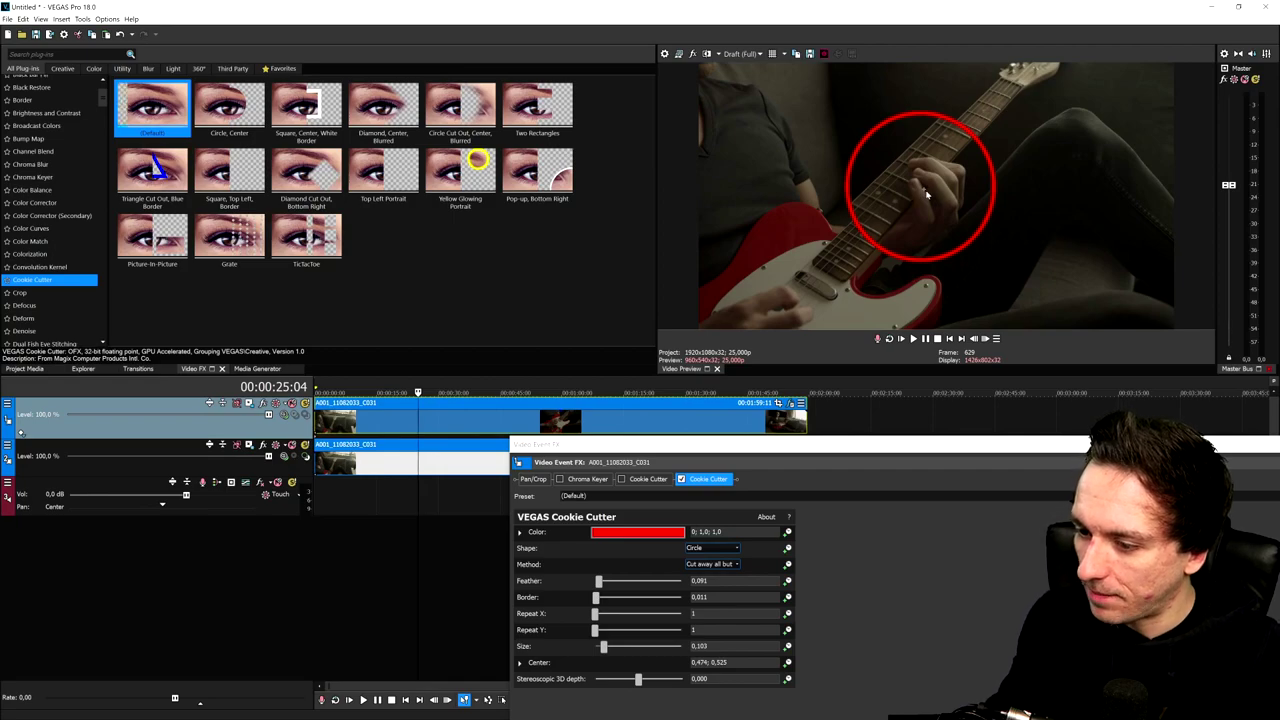